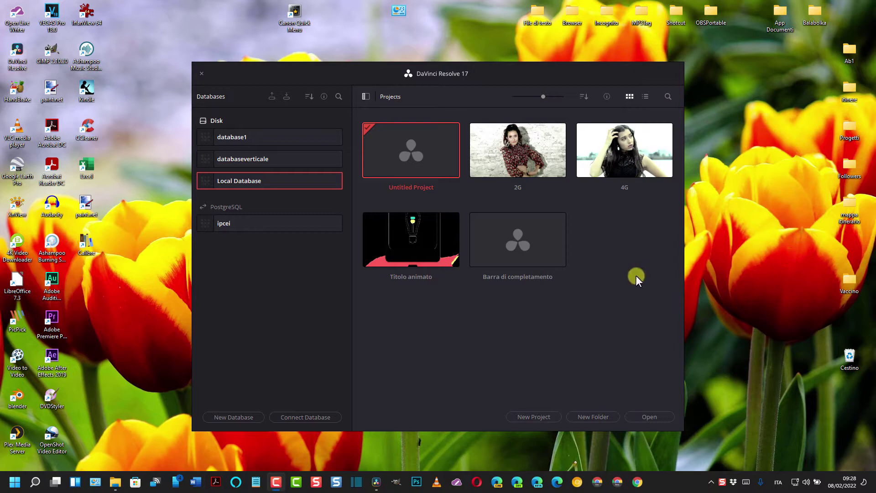
- Open the 4G project and play its soft-edged woman-over-forest inset in the full-screen Cinema Viewer
double_click(628, 144)
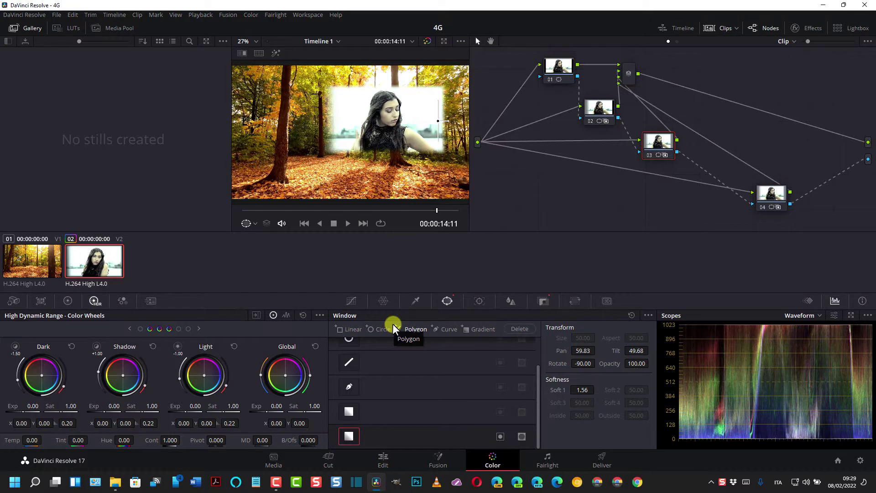
key("ctrl+f")
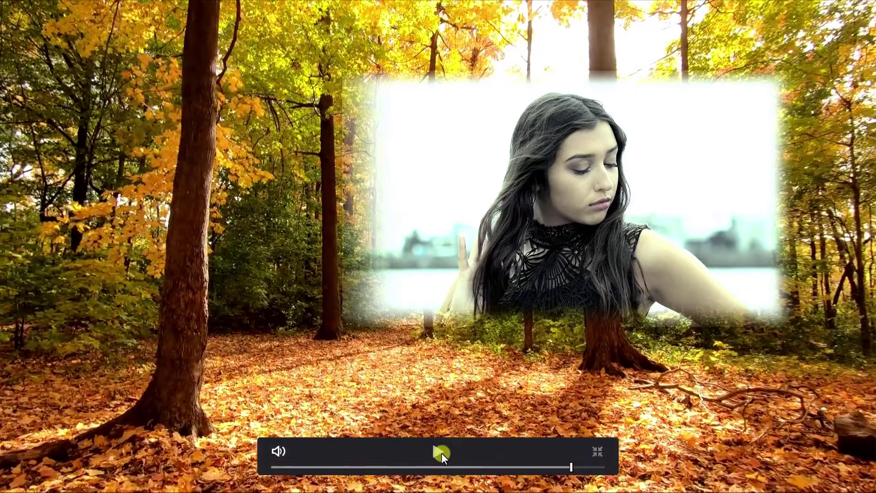
left_click(442, 452)
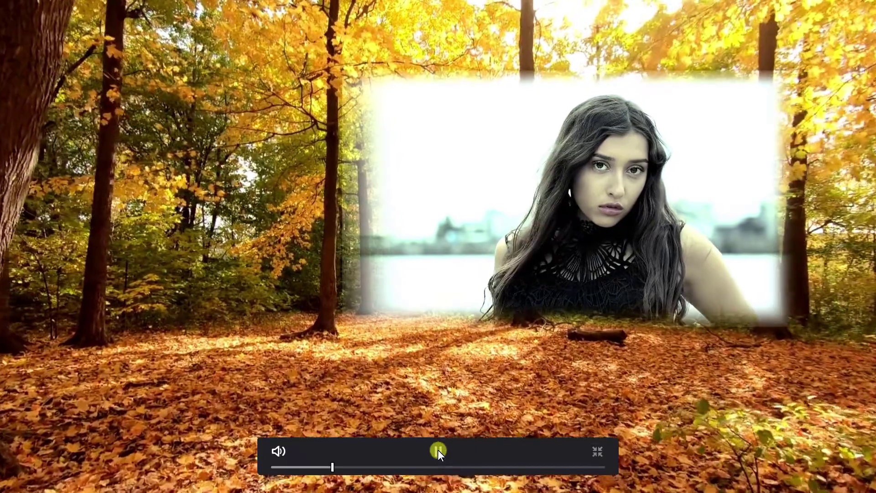
left_click(438, 451)
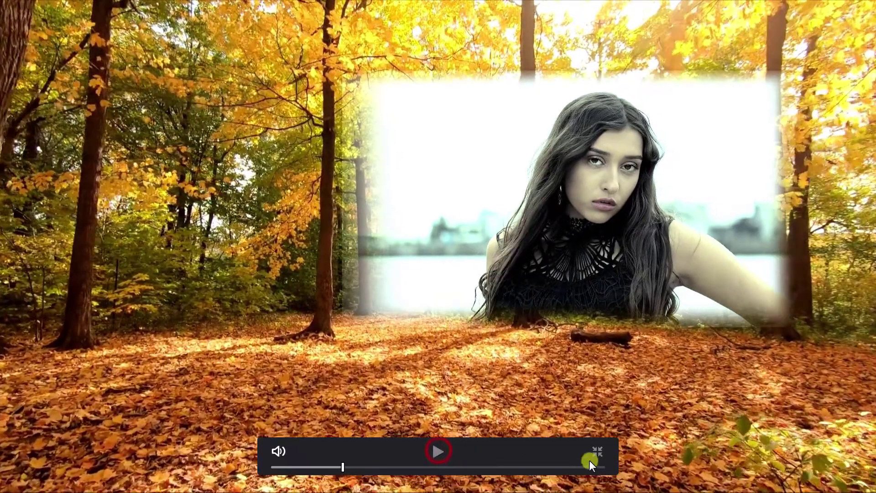
left_click(597, 452)
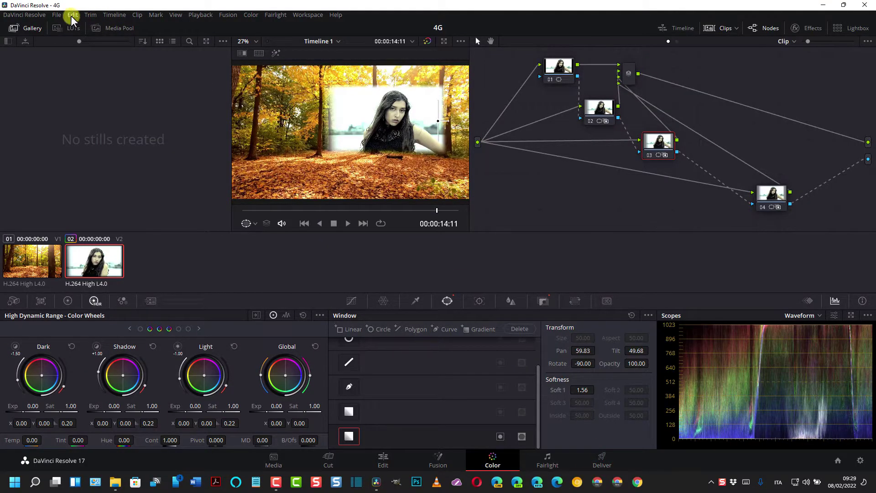
left_click(57, 15)
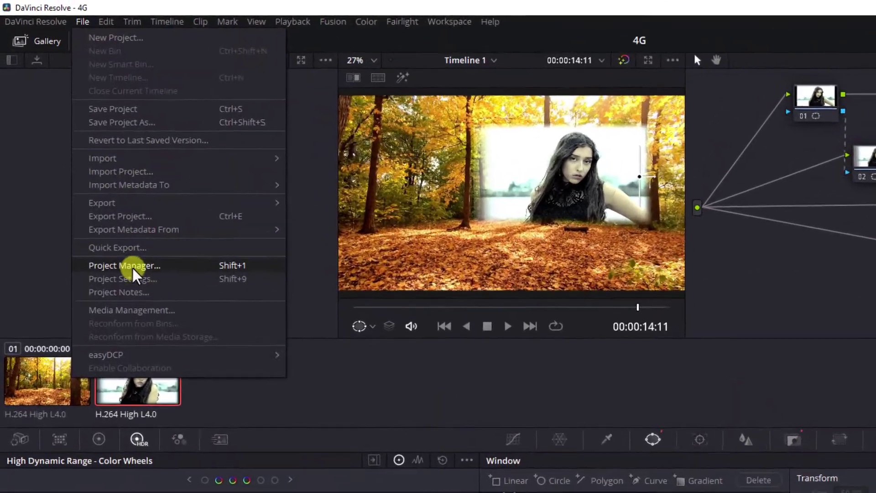
- Load the 2G project from the Project Manager and play its top-right portrait inset full screen
left_click(85, 182)
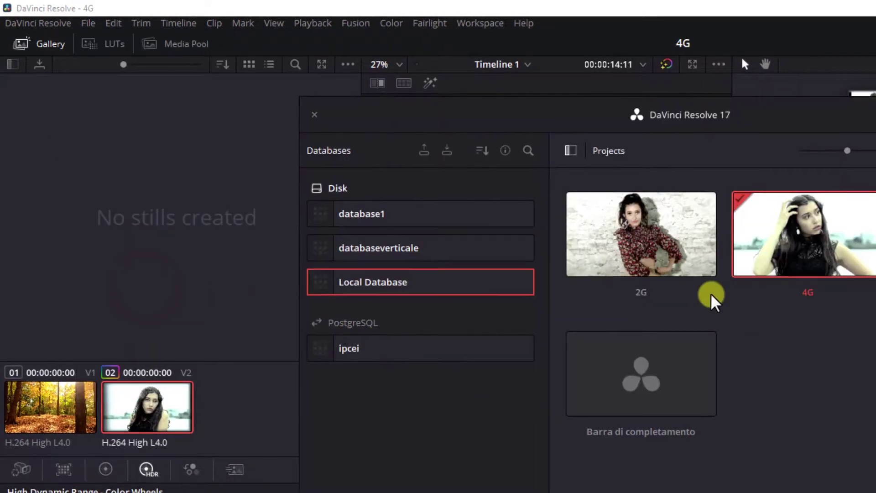
double_click(644, 238)
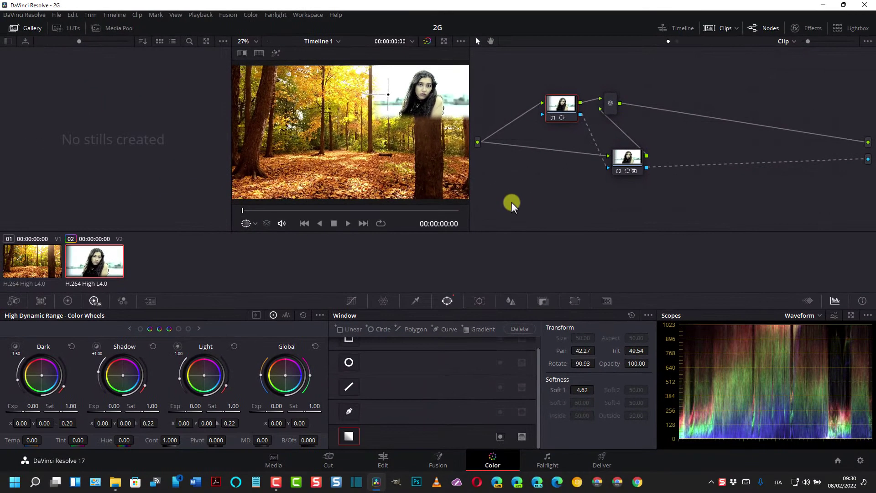
key("ctrl+f")
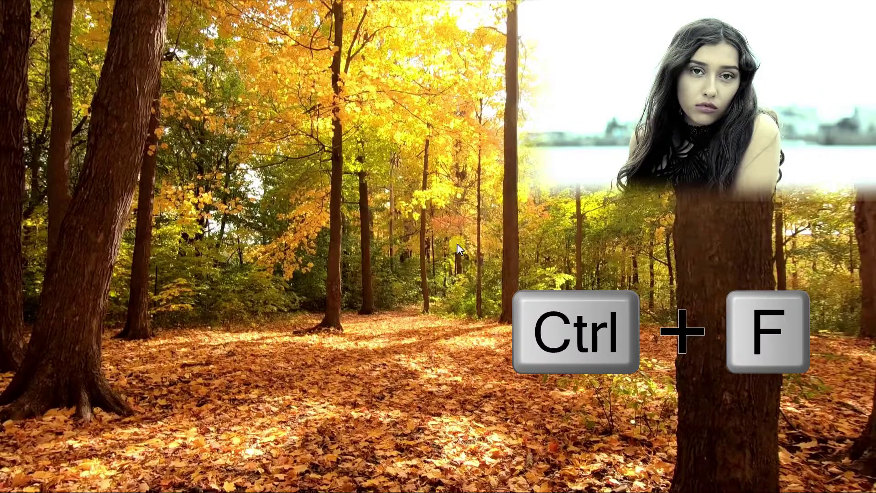
mouse_move(274, 485)
left_click(442, 452)
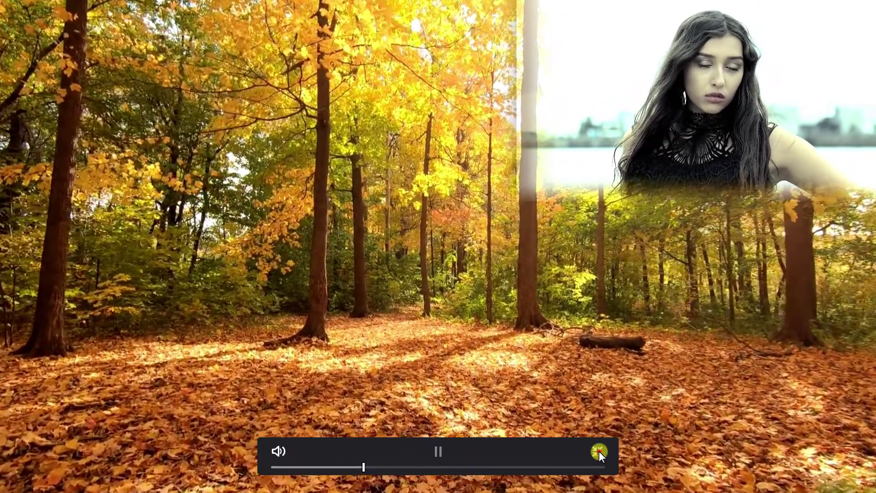
left_click(598, 450)
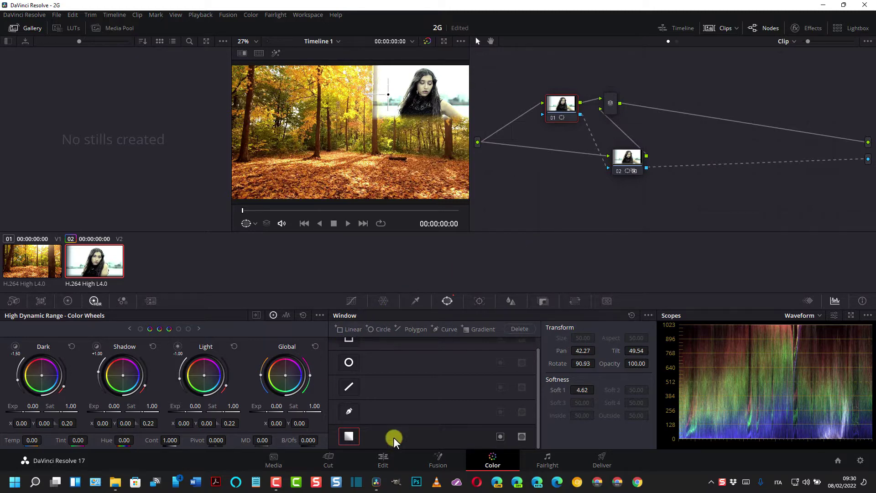
- Create a new project named 'Sfumature' from the Project Manager
left_click(57, 15)
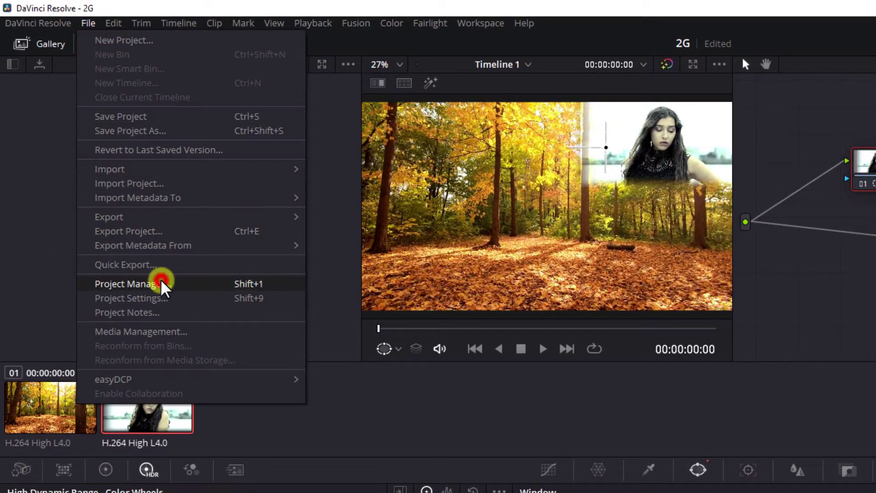
left_click(160, 283)
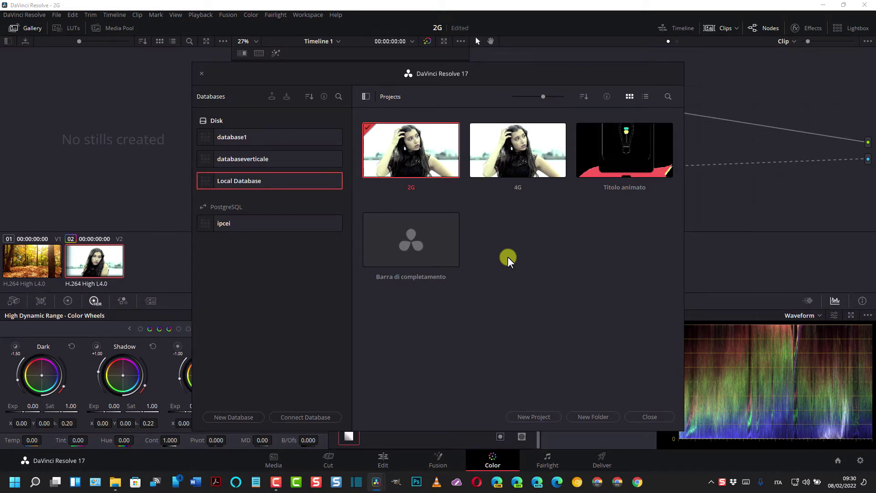
left_click(543, 414)
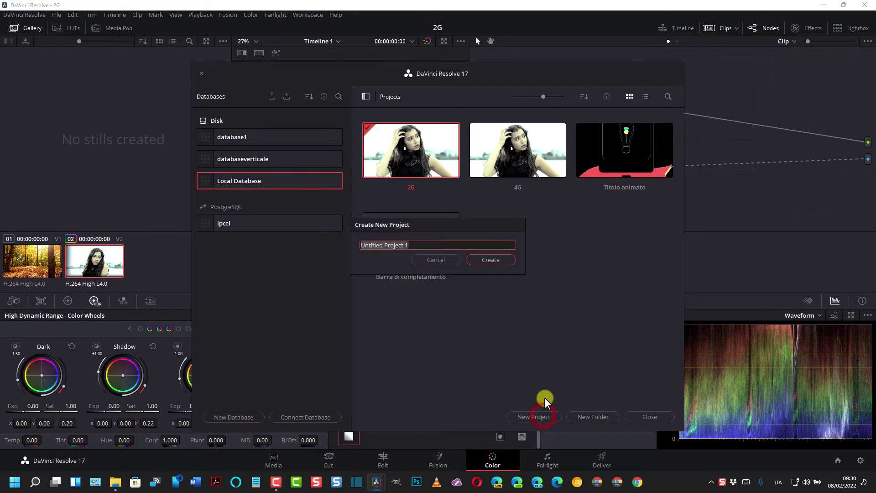
type("S")
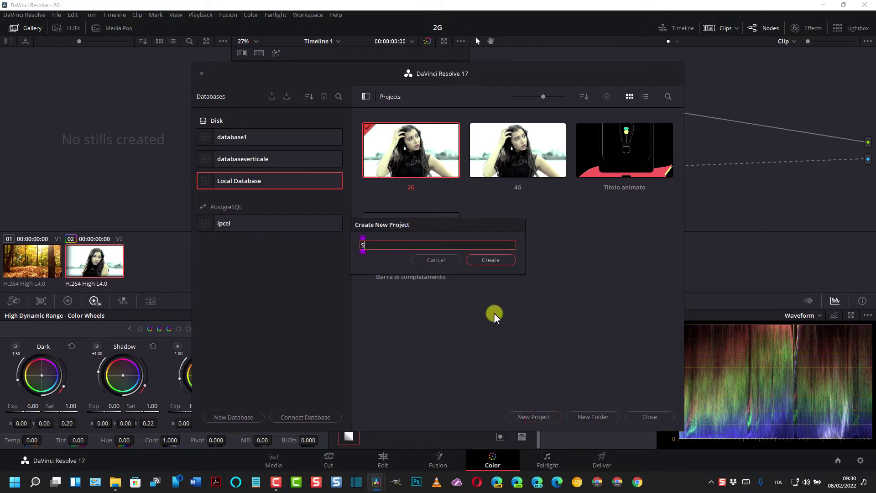
type("fumatur")
type("e")
left_click(501, 257)
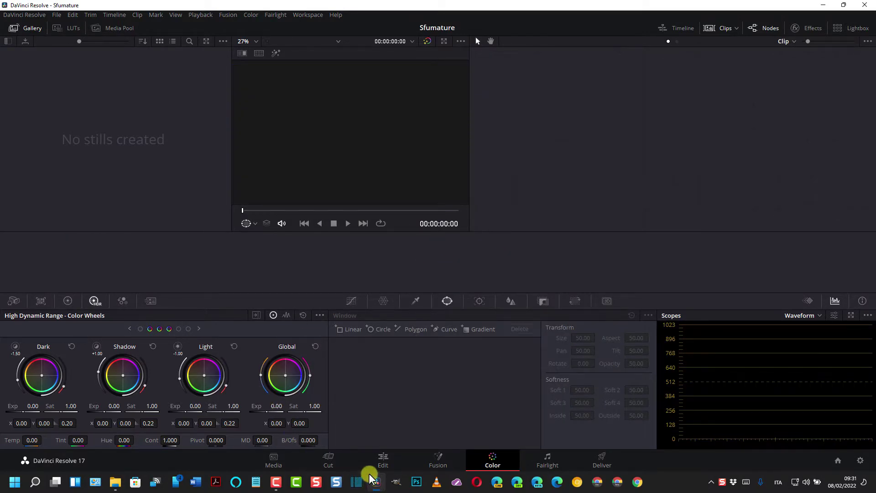
- Import bosco.mp4 and video.mp4 from the Download folder into the Edit page media pool, accepting the frame-rate change
left_click(378, 463)
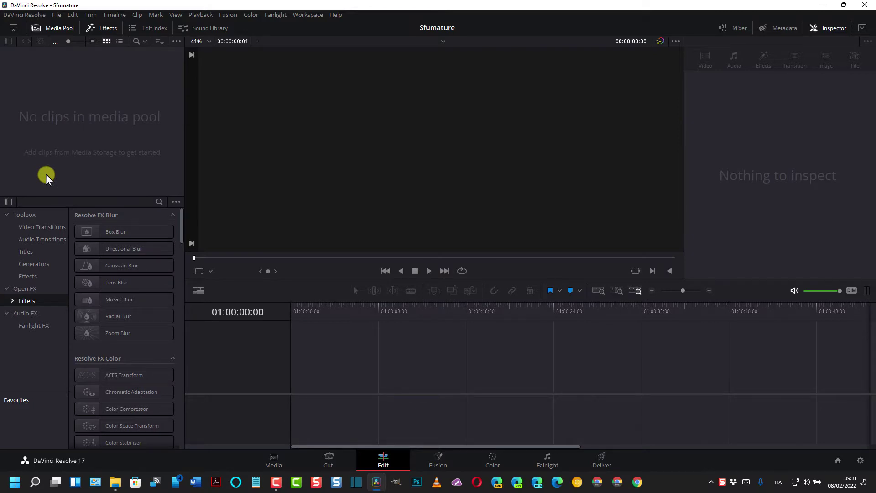
left_click(115, 482)
left_click_drag(425, 145, 102, 83)
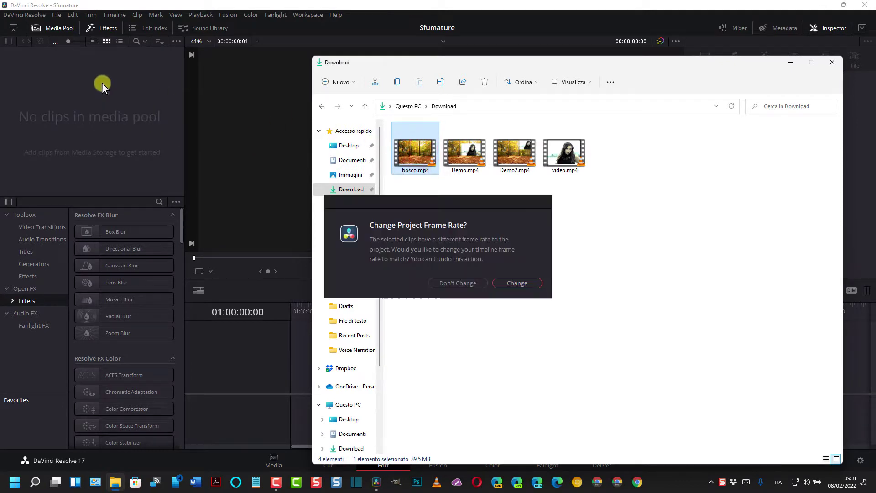
left_click(525, 284)
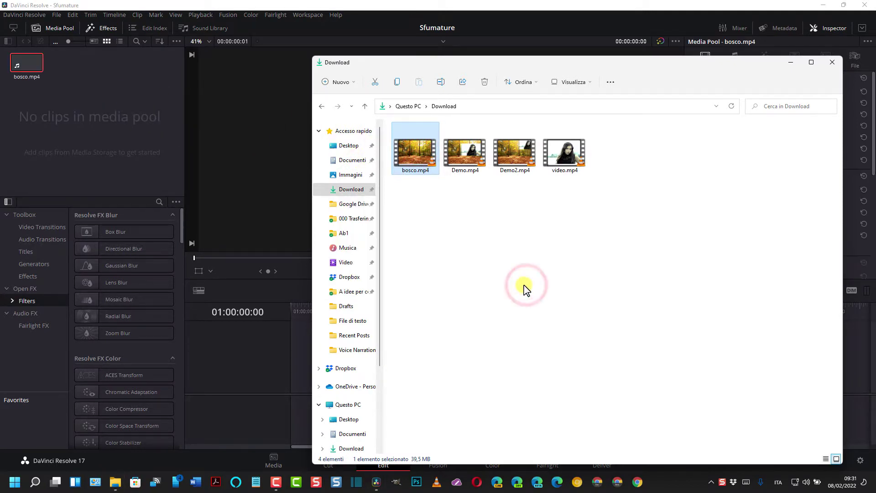
mouse_move(565, 156)
left_mouse_down()
mouse_move(355, 107)
mouse_move(100, 121)
left_mouse_up()
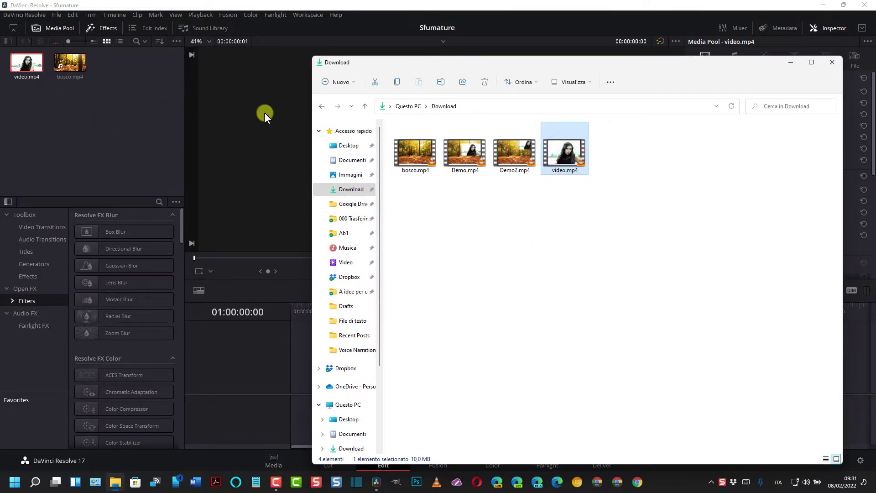
left_click(790, 62)
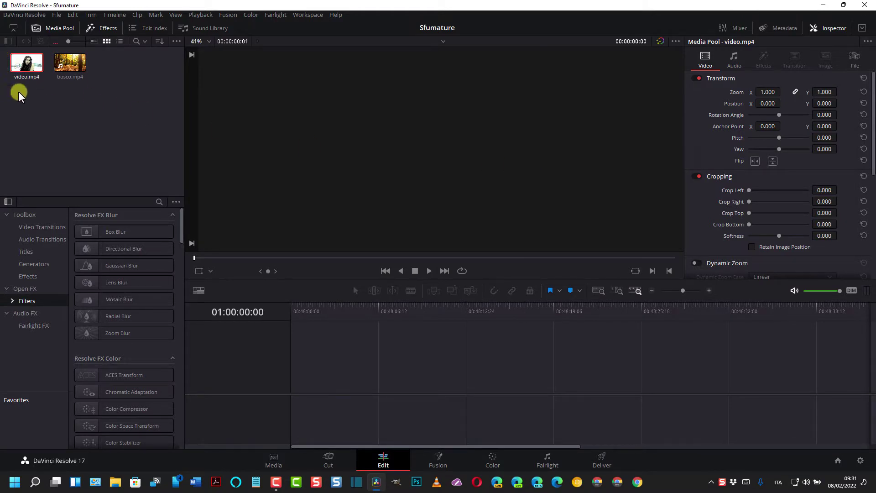
- Put bosco.mp4 on the timeline with video.mp4 on the track above, trimming the forest clip to match
left_click_drag(69, 67, 326, 373)
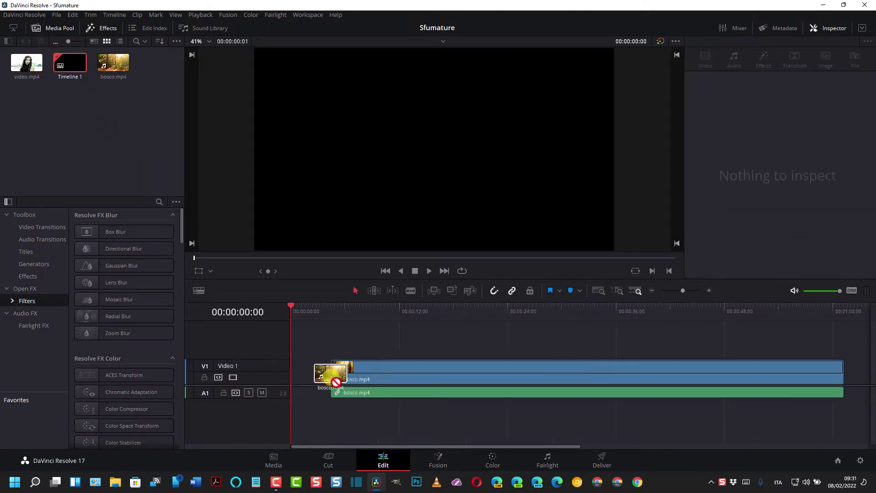
left_click(354, 380)
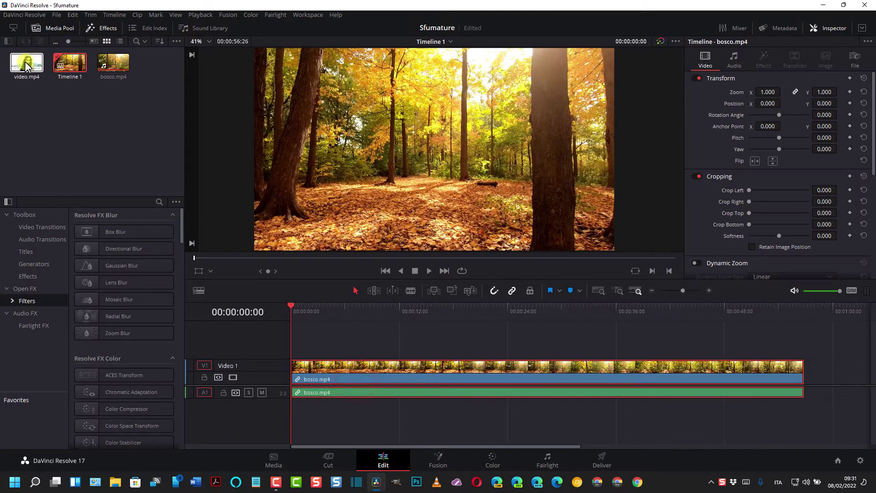
left_click(20, 63)
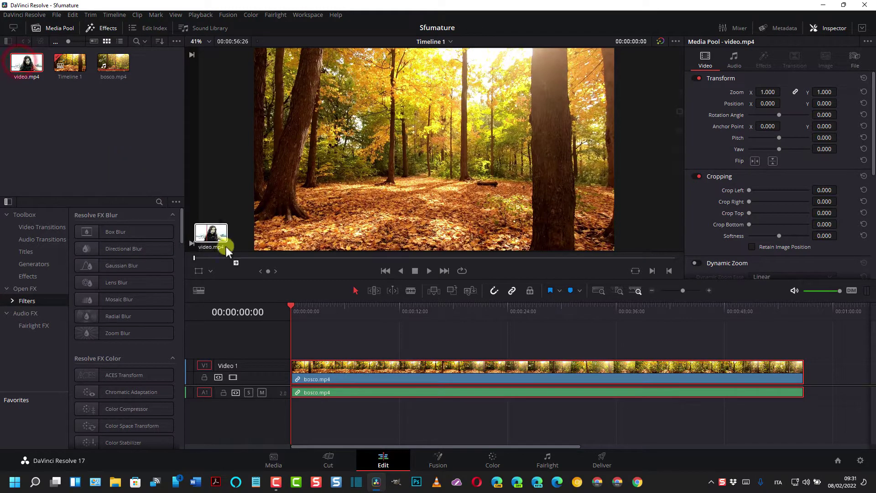
left_click_drag(26, 71, 347, 338)
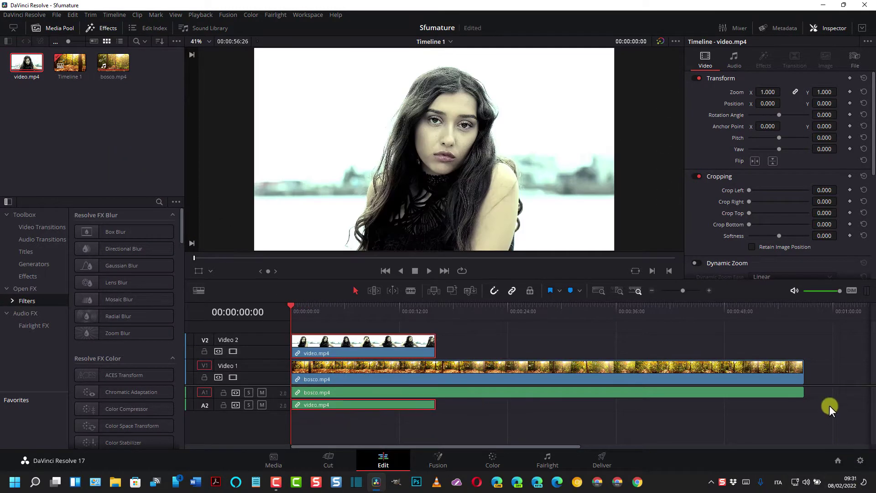
left_click_drag(799, 369, 436, 368)
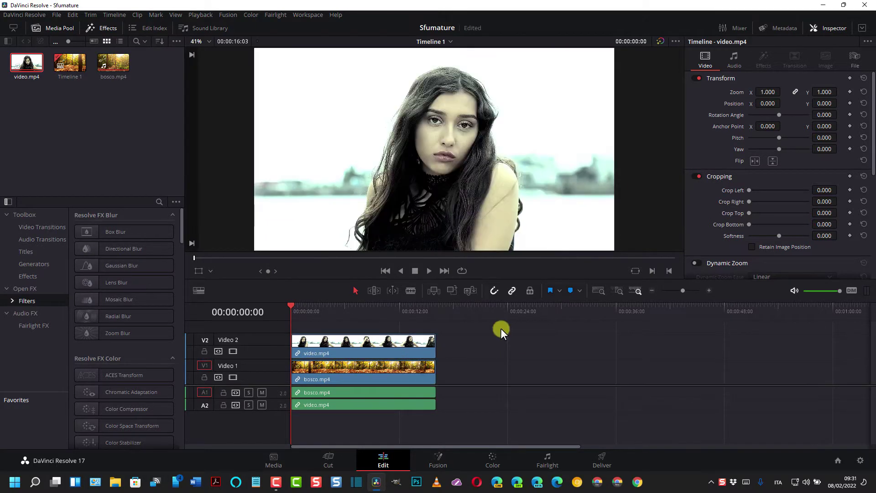
left_click(377, 344)
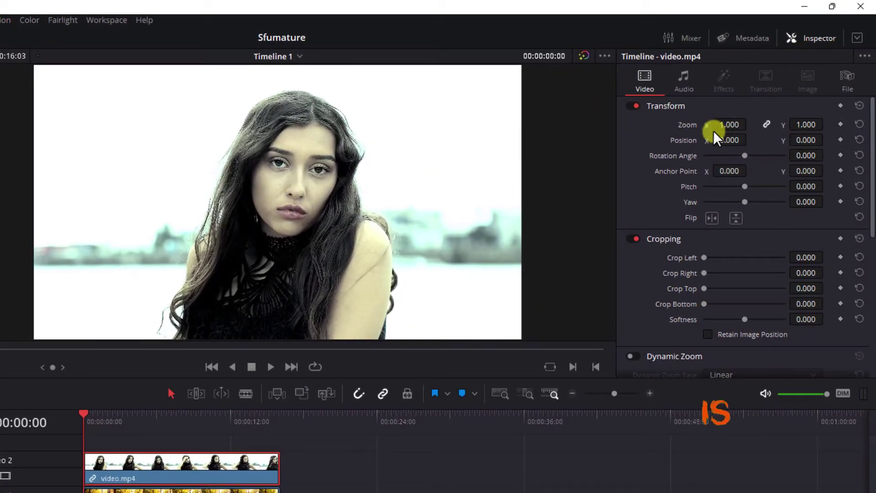
- Scale the woman clip to 0.350 zoom and position it at X 622, Y 352
left_click(767, 125)
left_click(766, 125)
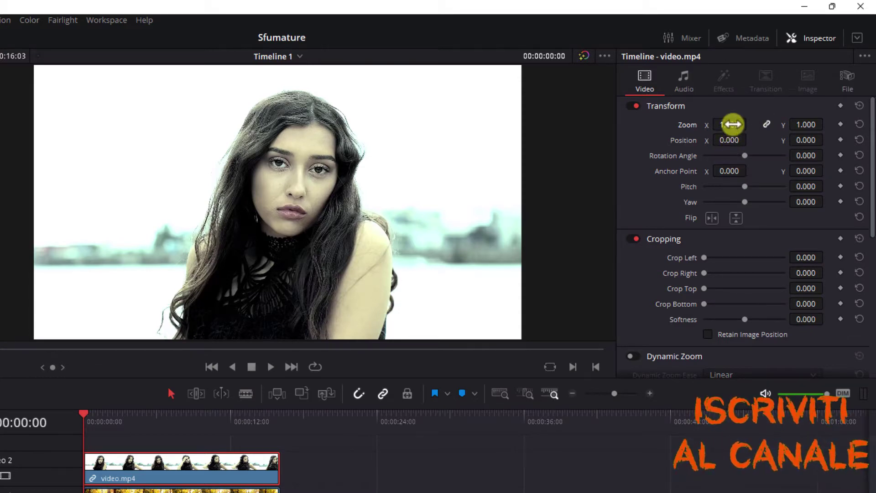
left_click_drag(732, 124, 691, 129)
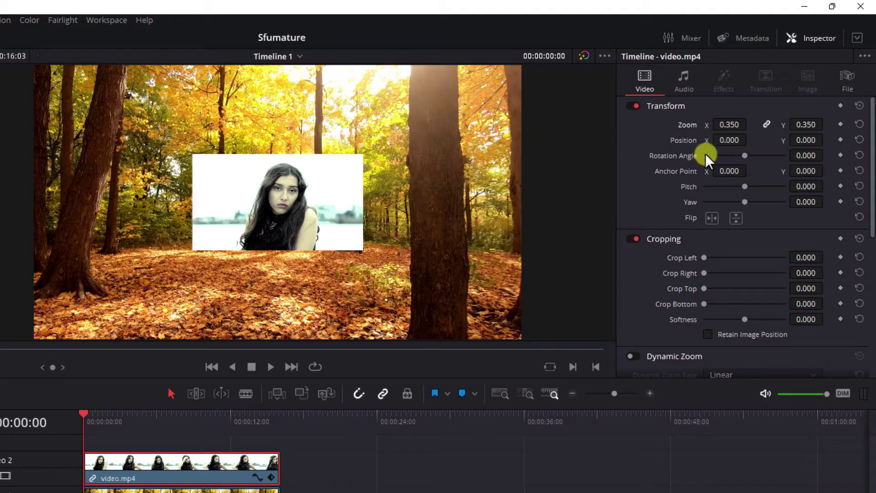
mouse_move(720, 140)
left_mouse_down()
mouse_move(463, 334)
mouse_move(521, 349)
left_mouse_up()
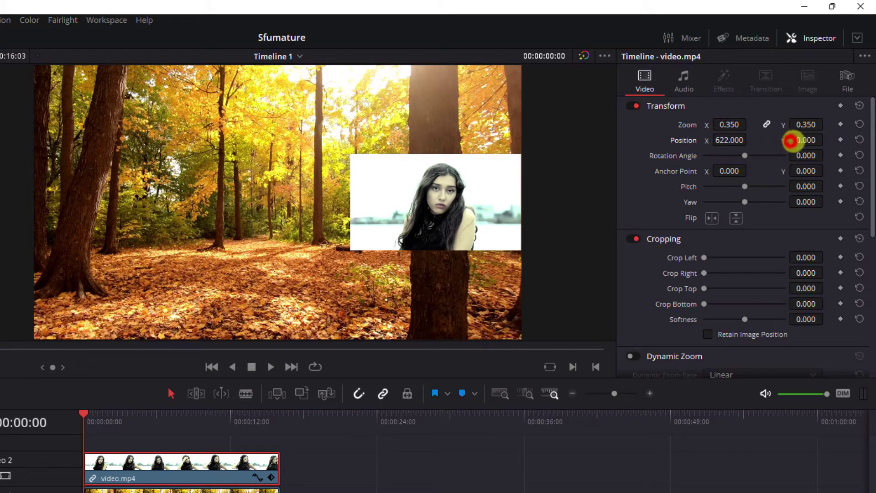
left_click_drag(790, 140, 826, 139)
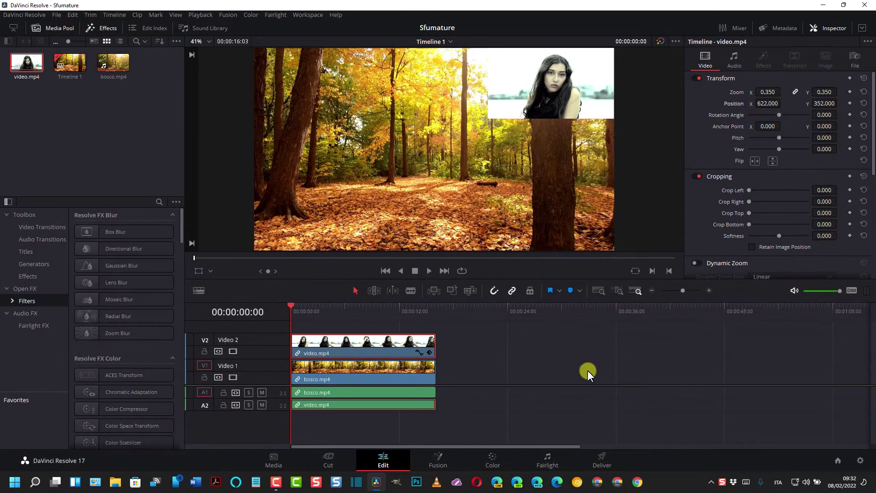
left_click(494, 459)
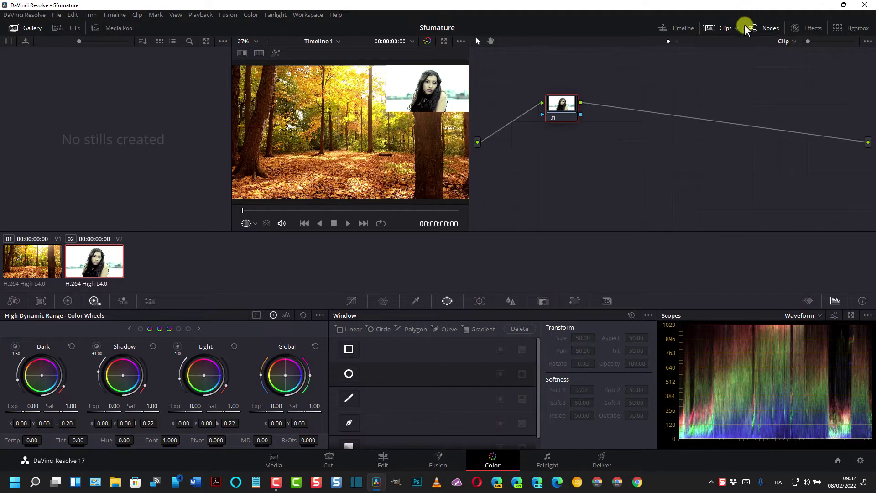
- Add an alpha output to the Color page node graph
left_click(768, 28)
left_click(768, 28)
right_click(584, 142)
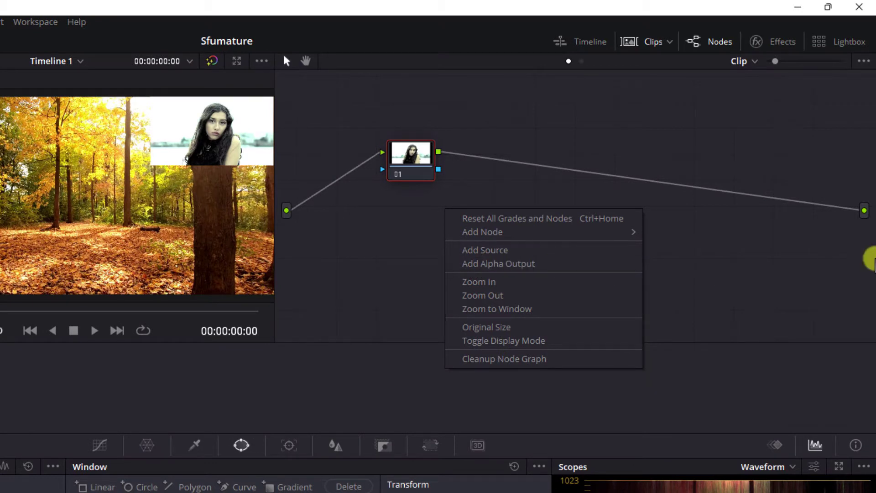
left_click(526, 262)
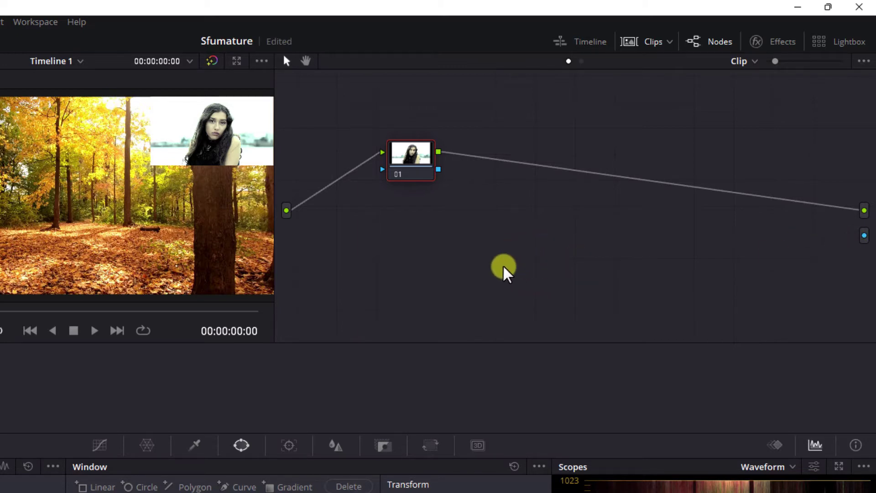
- Add parallel node 02 beside node 01 and connect its key output to the alpha output
right_click(411, 159)
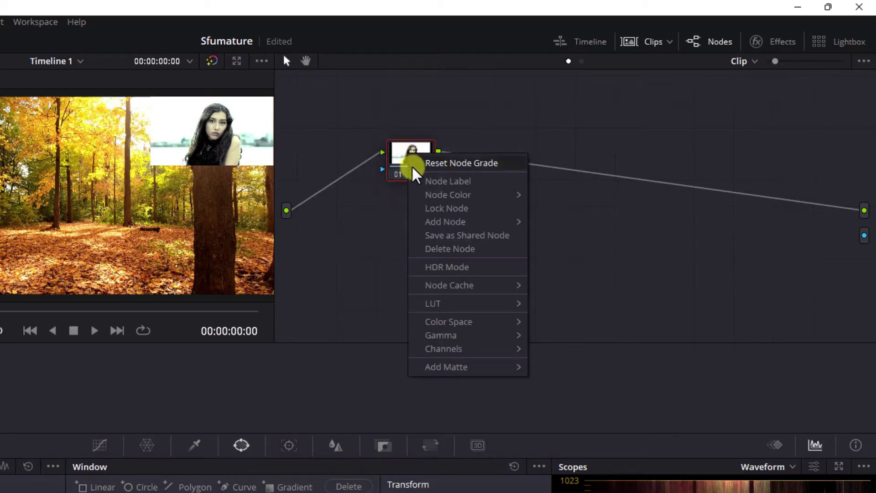
mouse_move(465, 221)
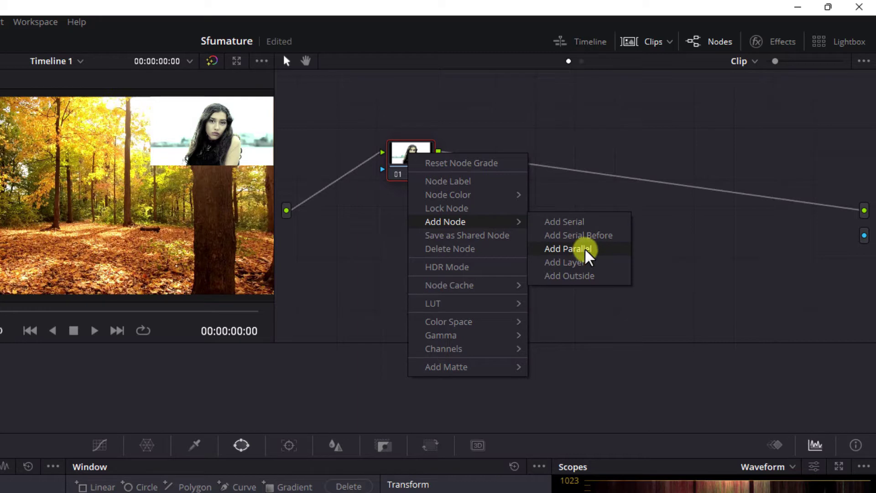
left_click(587, 251)
left_click(421, 217)
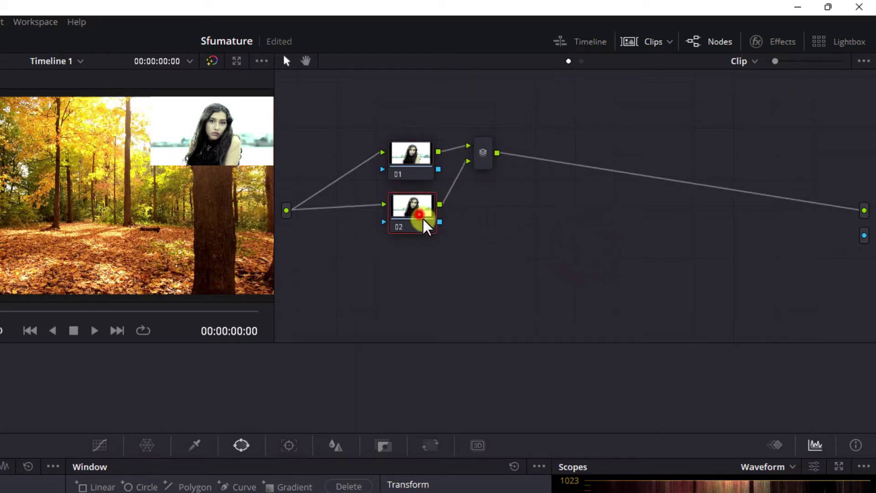
left_click_drag(424, 224, 509, 258)
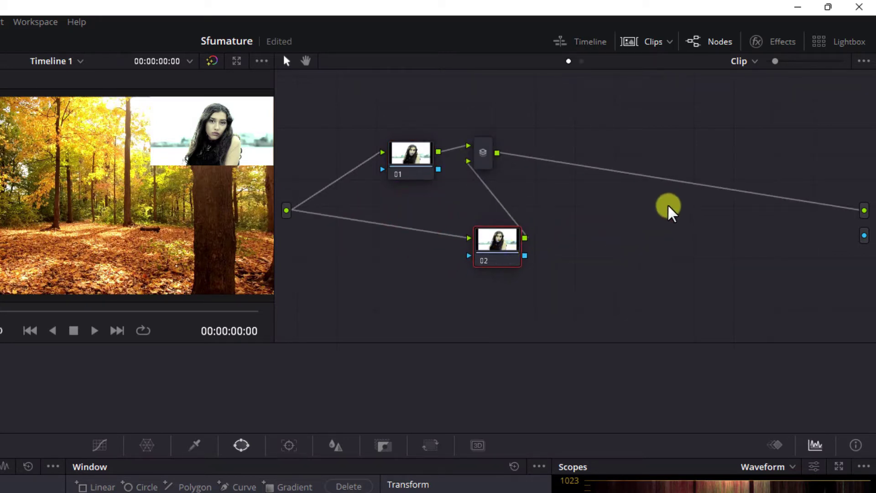
left_click(527, 256)
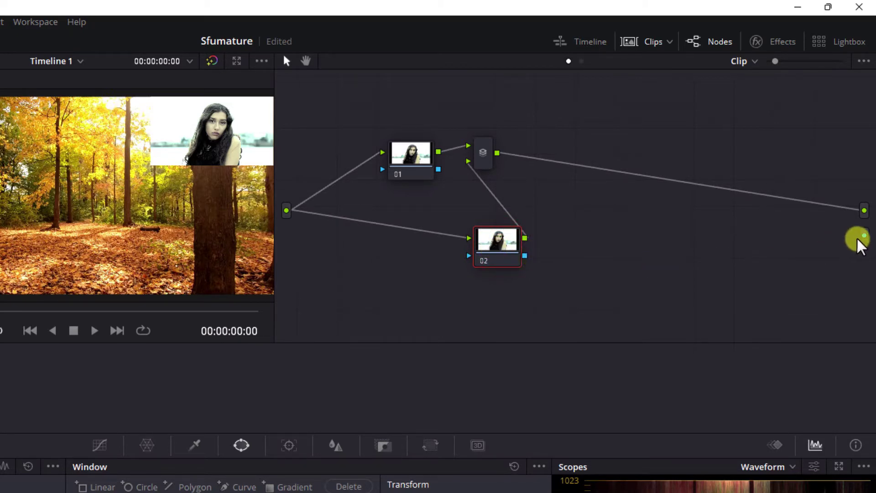
left_click_drag(527, 255, 865, 237)
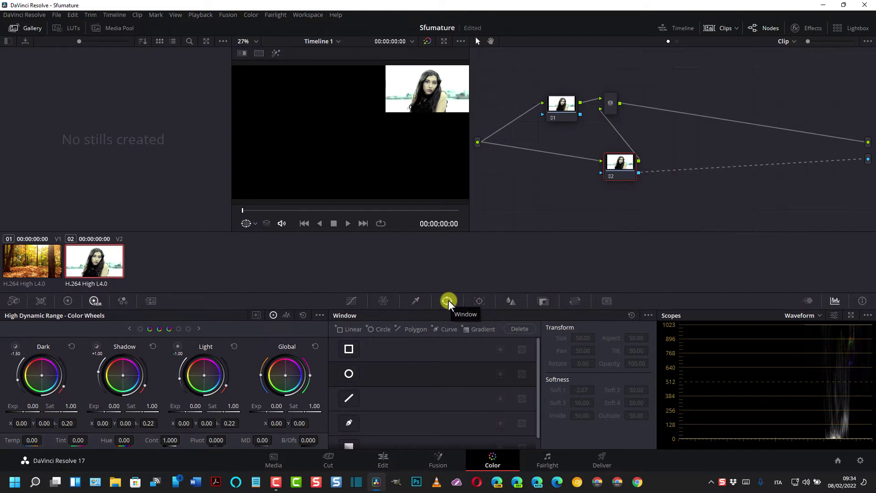
- Add a soft gradient window on node 02 at the inset's bottom edge, and feed node 01's key into it
left_click(447, 302)
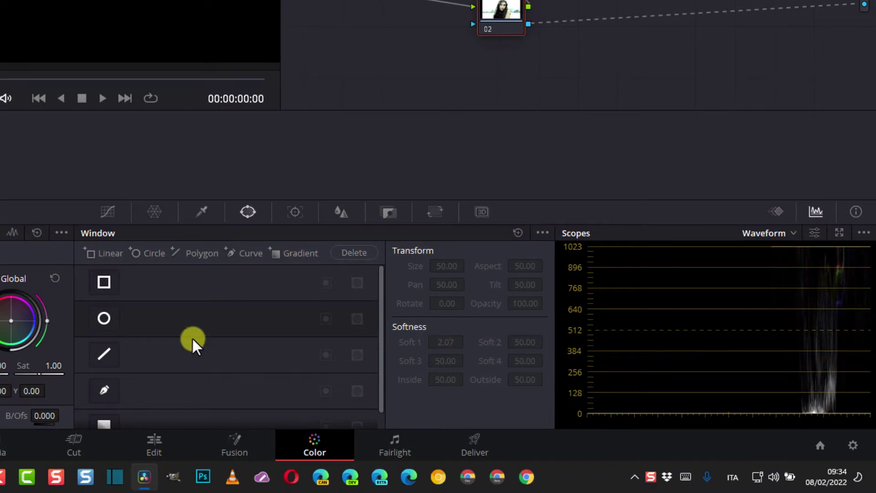
scroll(150, 372, "down", 1)
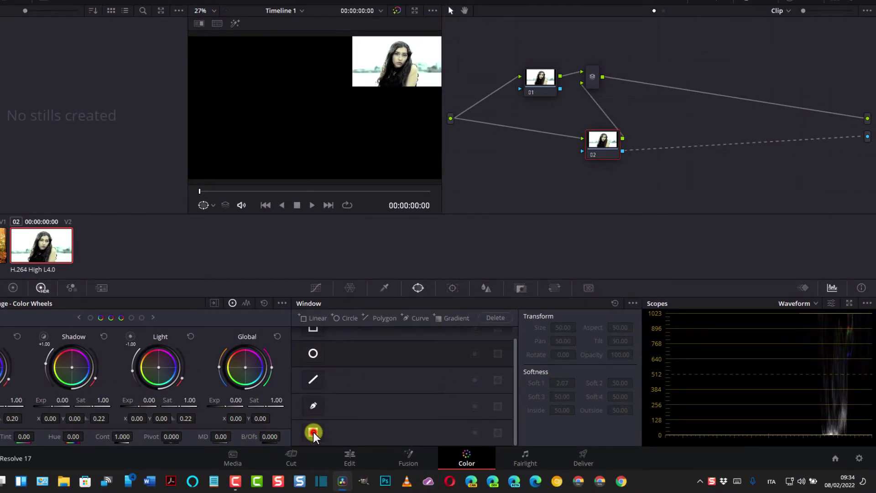
left_click(313, 431)
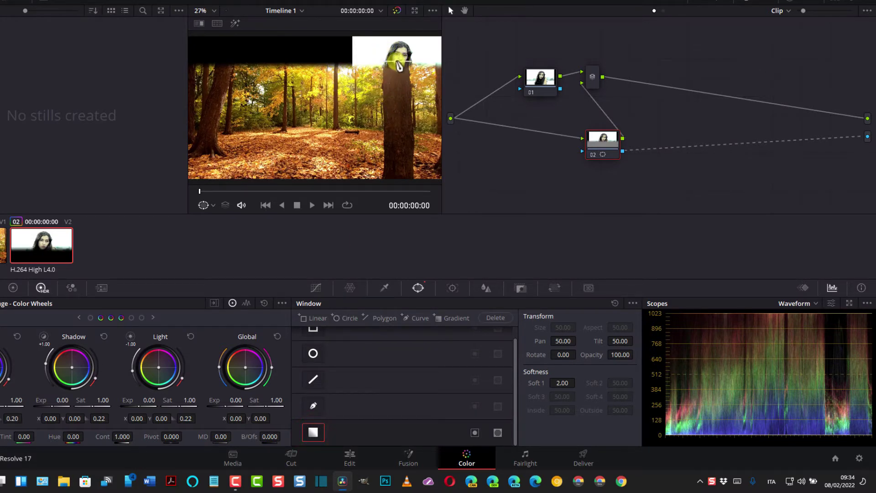
left_click_drag(397, 64, 399, 89)
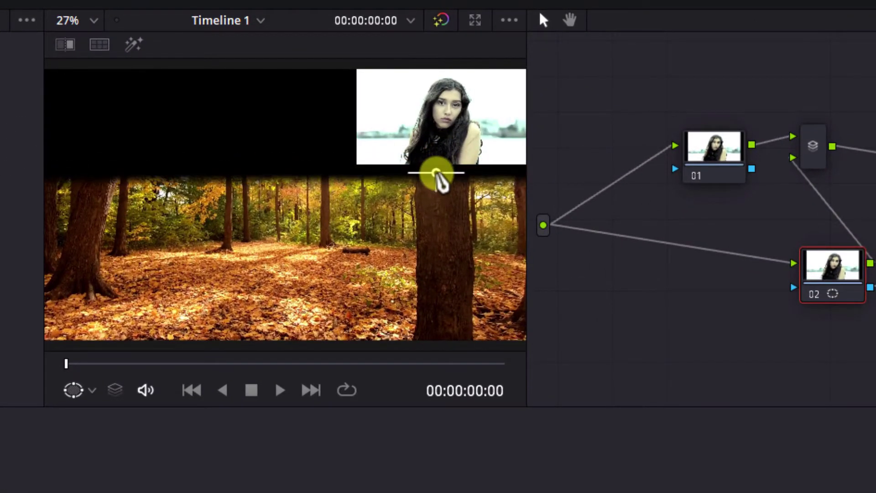
left_click_drag(436, 160, 437, 152)
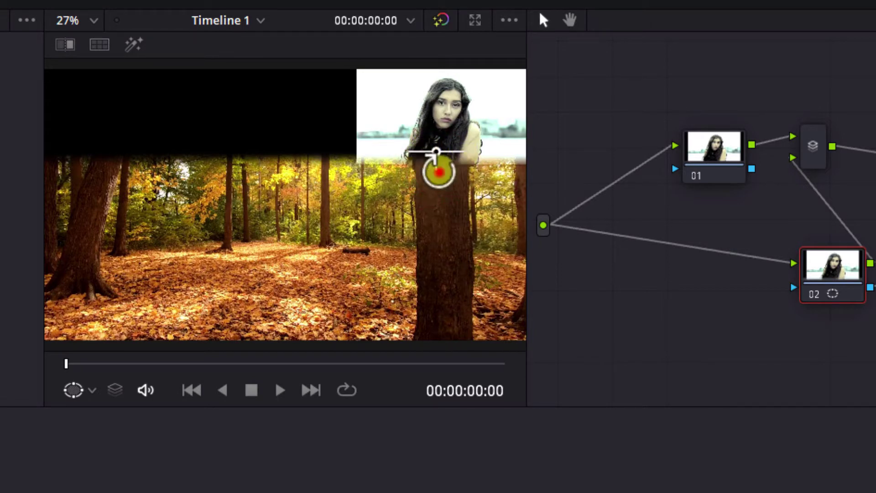
left_click_drag(434, 155, 436, 147)
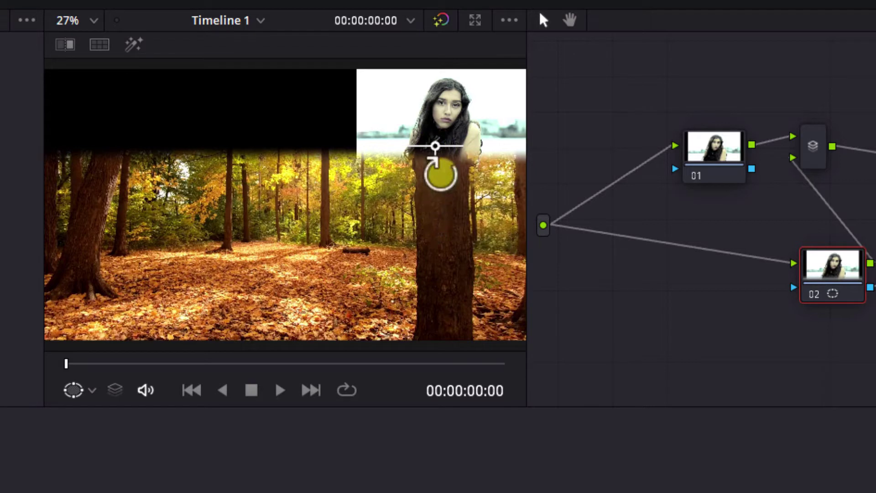
mouse_move(432, 169)
left_mouse_down()
mouse_move(435, 178)
mouse_move(434, 145)
left_mouse_up()
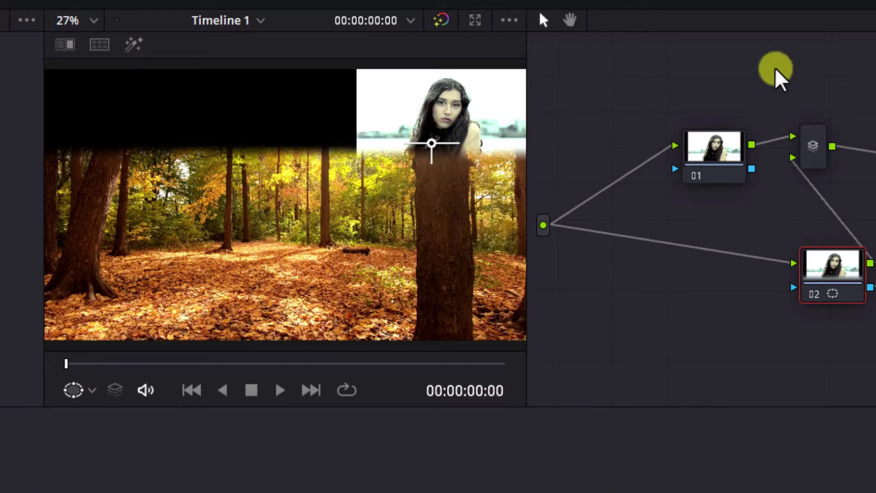
scroll(778, 75, "up", 1)
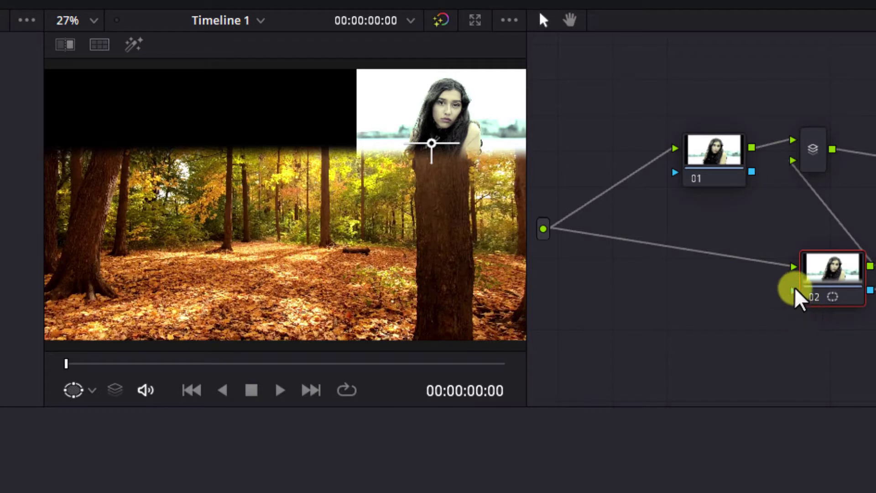
left_click_drag(751, 172, 794, 291)
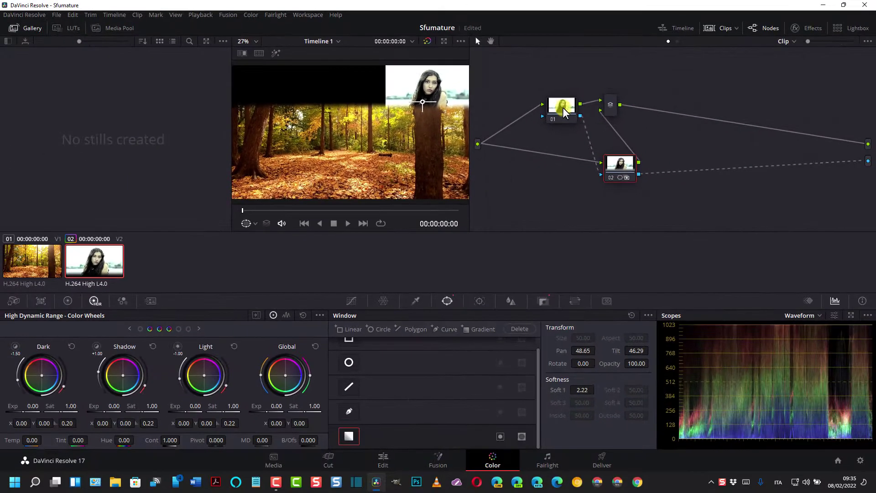
- Give node 01 a gradient window rotated about 88 degrees to fade the inset's left edge, then preview full screen
left_click(557, 108)
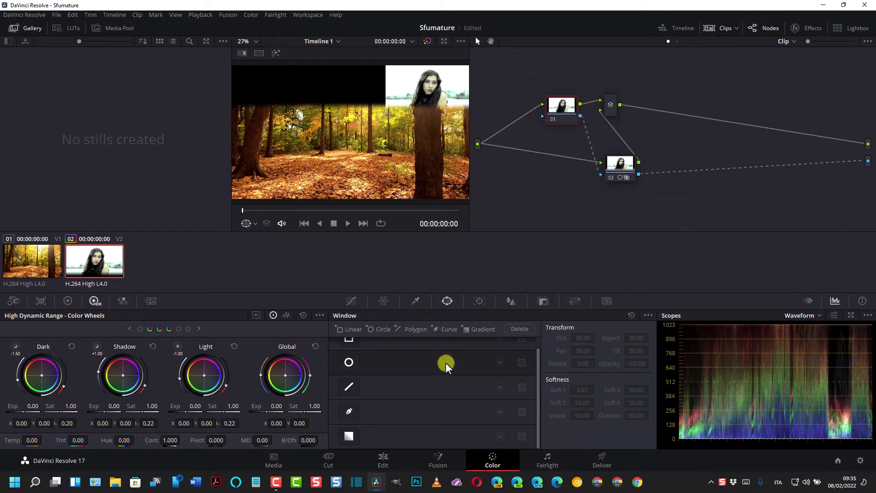
left_click(349, 437)
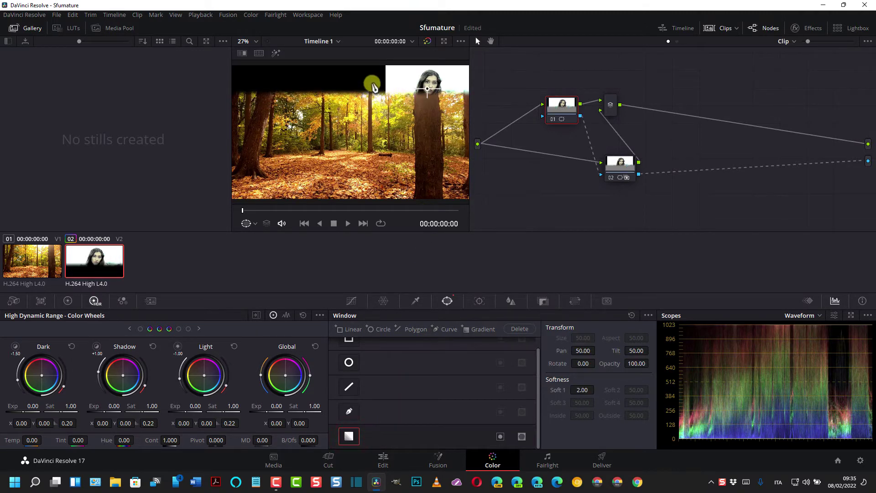
left_click_drag(372, 86, 426, 96)
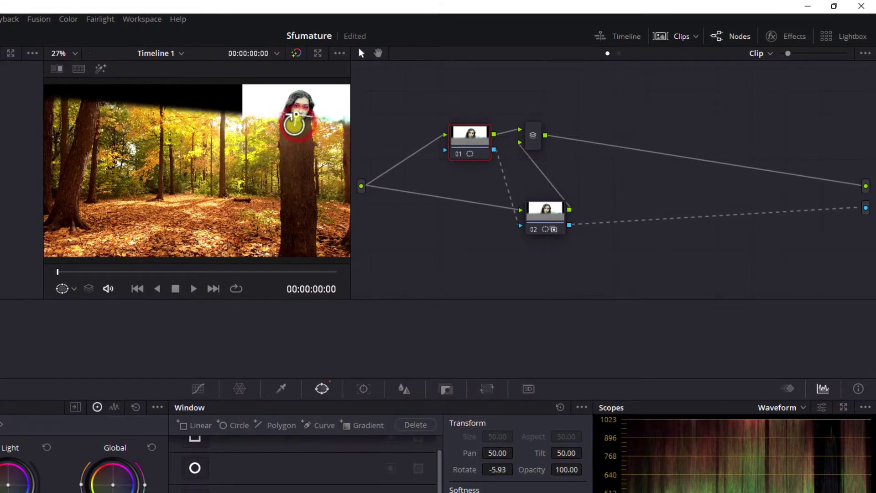
mouse_move(289, 117)
left_mouse_down()
mouse_move(277, 114)
mouse_move(295, 121)
mouse_move(261, 120)
left_mouse_up()
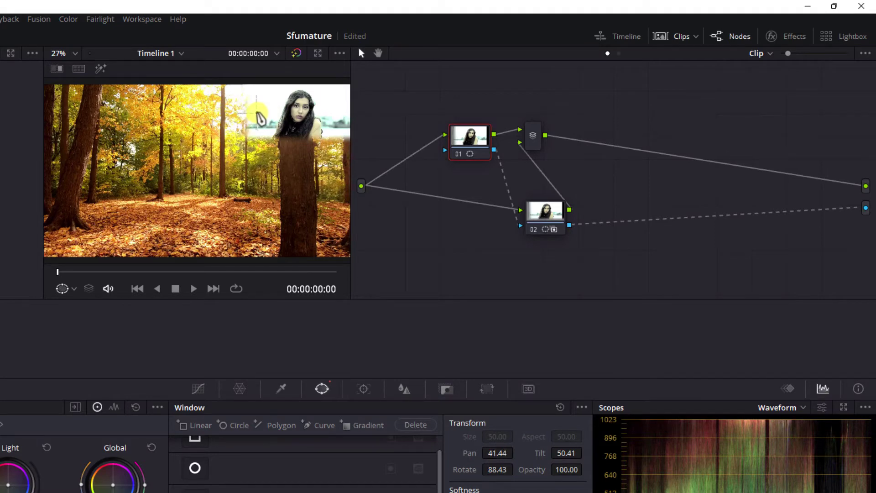
key("ctrl+f")
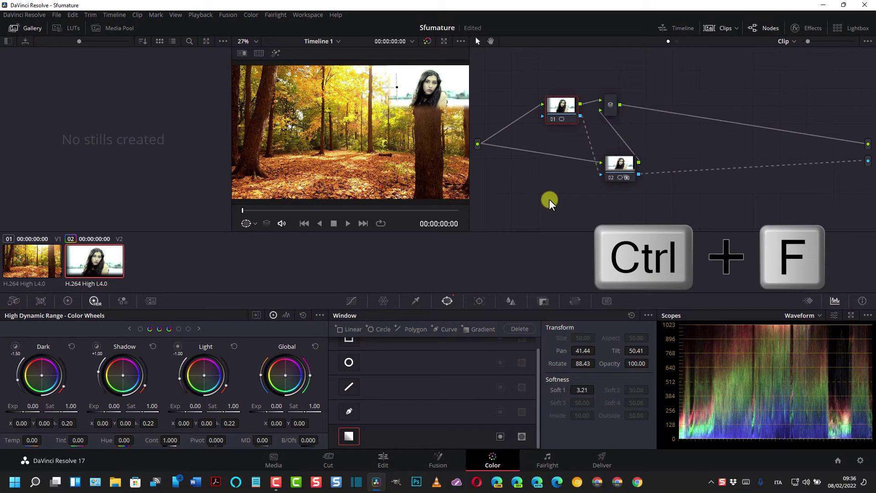
key("ctrl+f")
- Play, pause and exit the full-screen preview of the finished forest composite
left_click(439, 450)
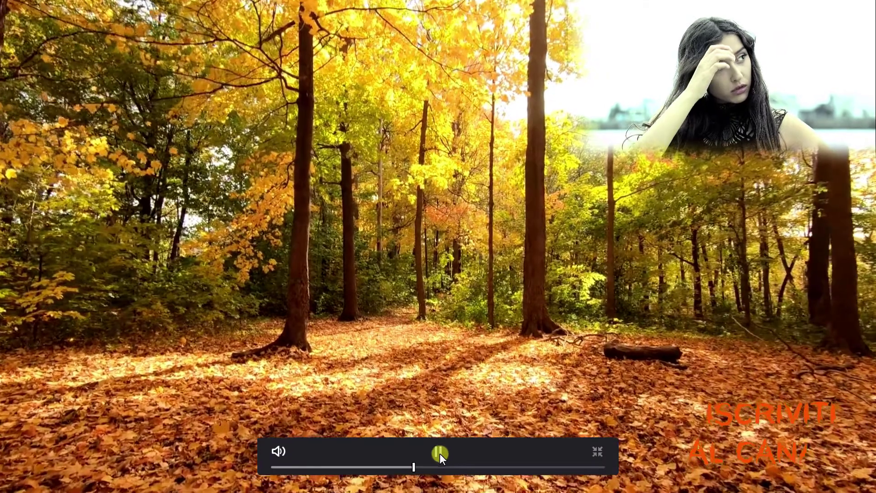
left_click(439, 452)
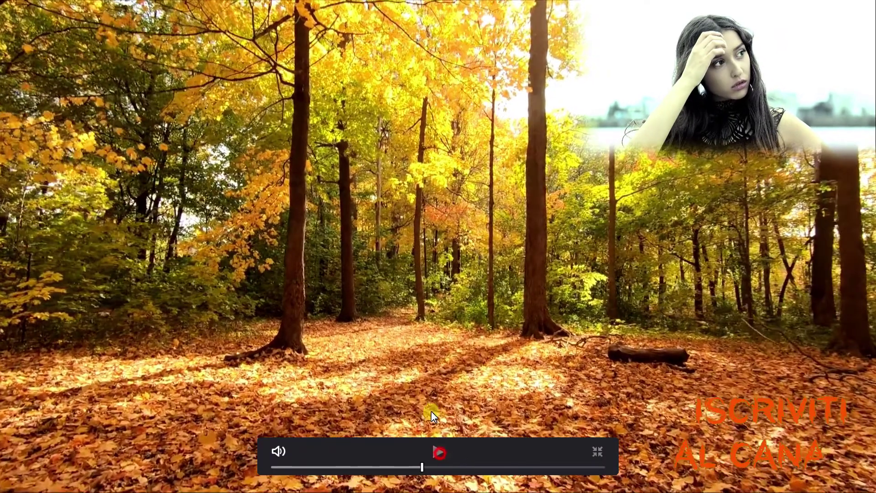
left_click(597, 452)
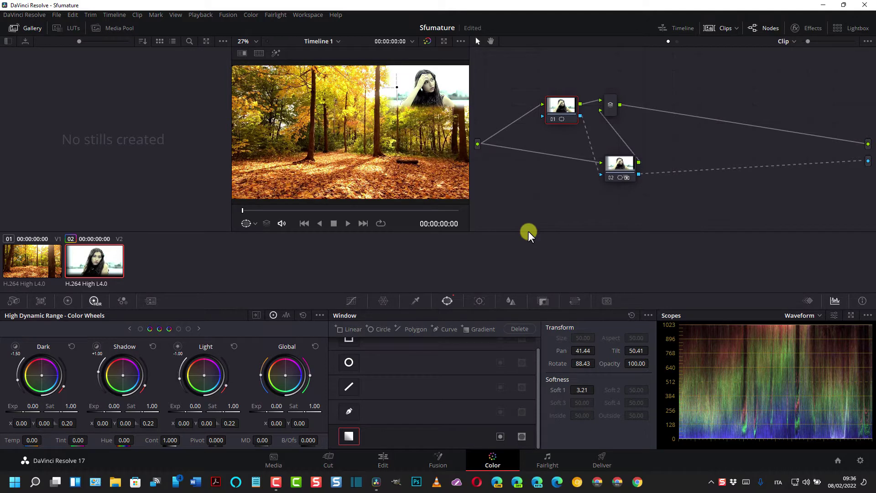
left_click(602, 460)
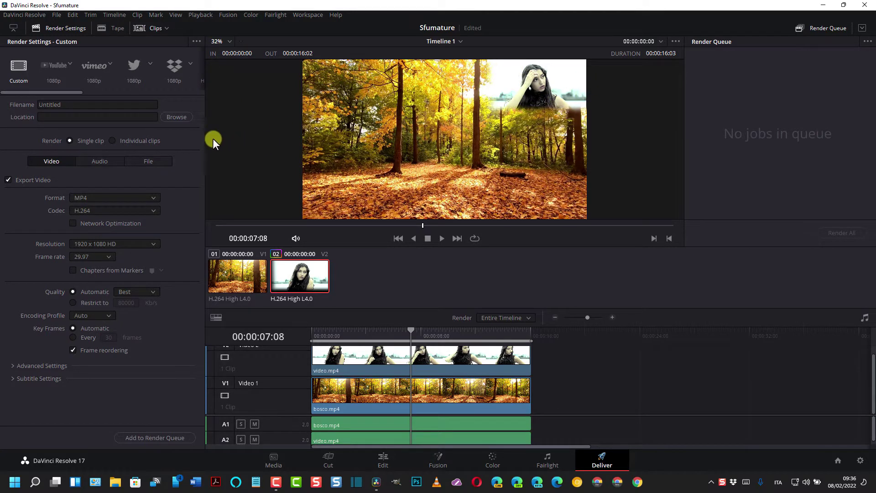
- Review the 1920x1080 H.264 MP4 render settings on the Deliver page and open the File menu
left_click(58, 13)
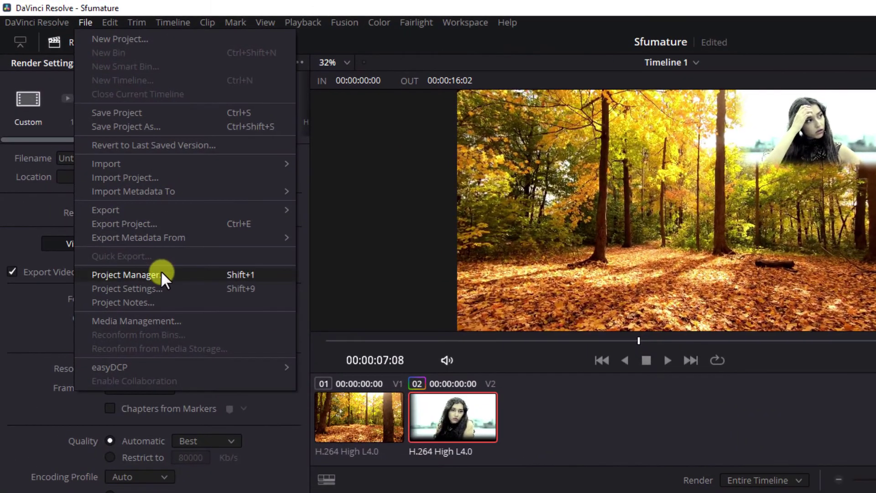
- Create and open a new empty project named 'Sfumature 4' from the Project Manager
left_click(161, 274)
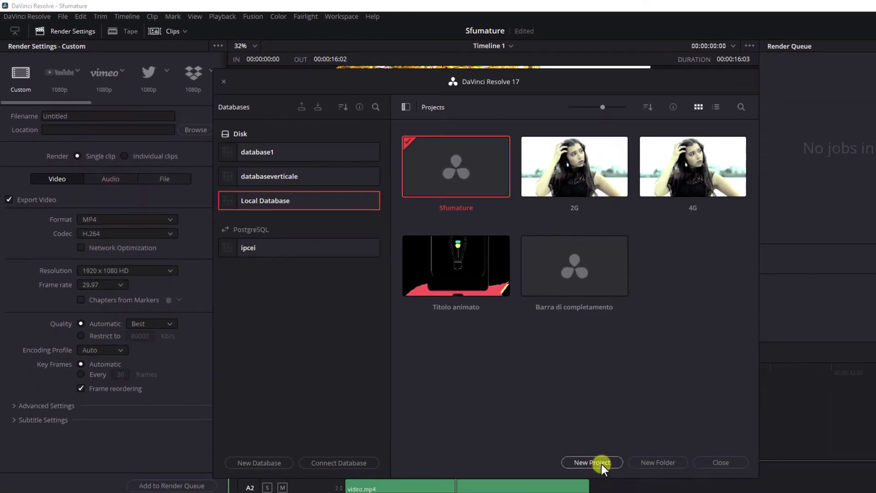
left_click(601, 463)
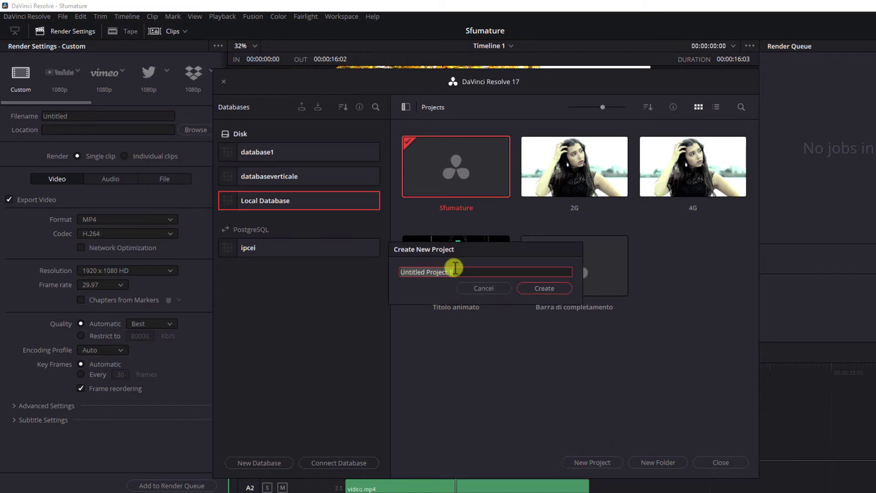
type("Sfumature 4")
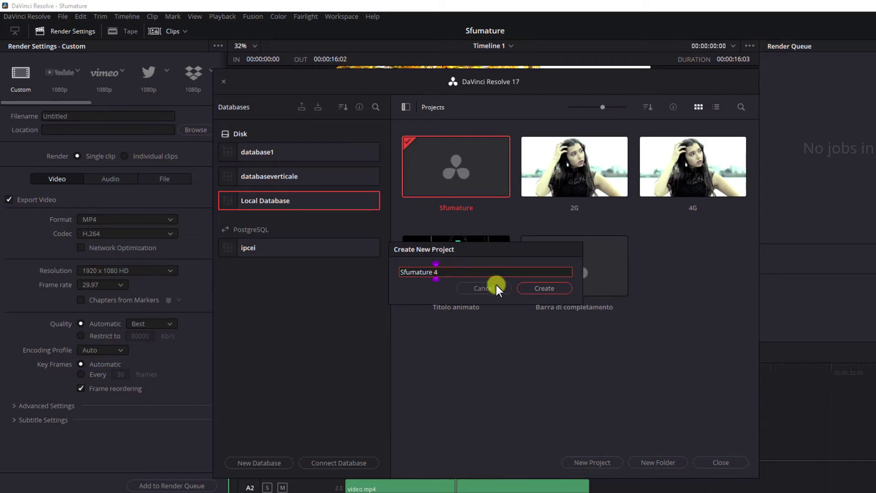
left_click(545, 289)
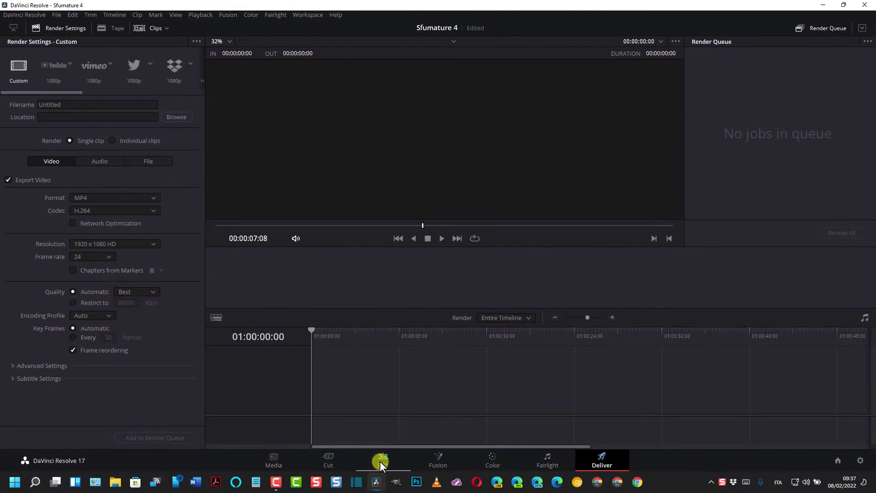
- On the Edit page, import the clips from the Download folder and accept the frame-rate change
left_click(381, 461)
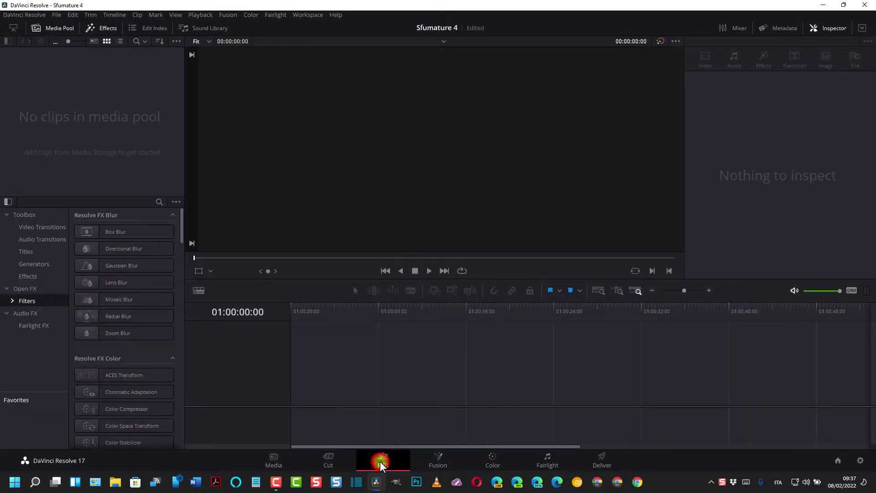
left_click(120, 484)
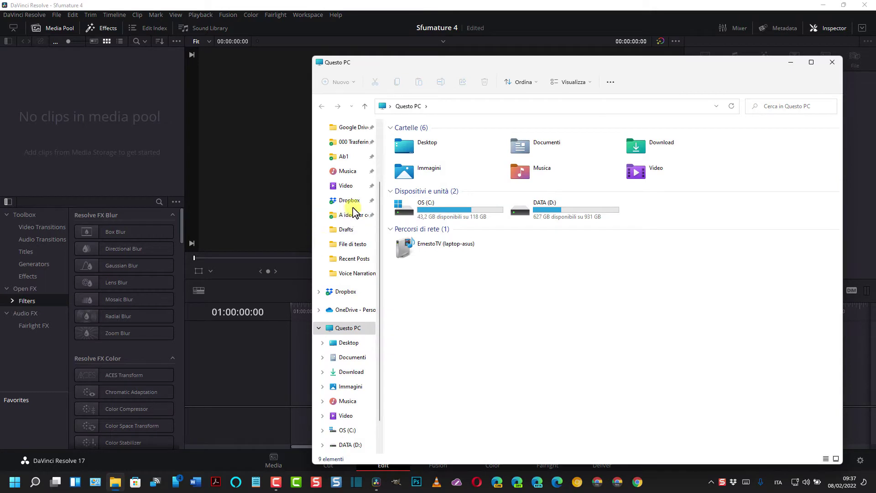
scroll(351, 210, "up", 3)
left_click(351, 171)
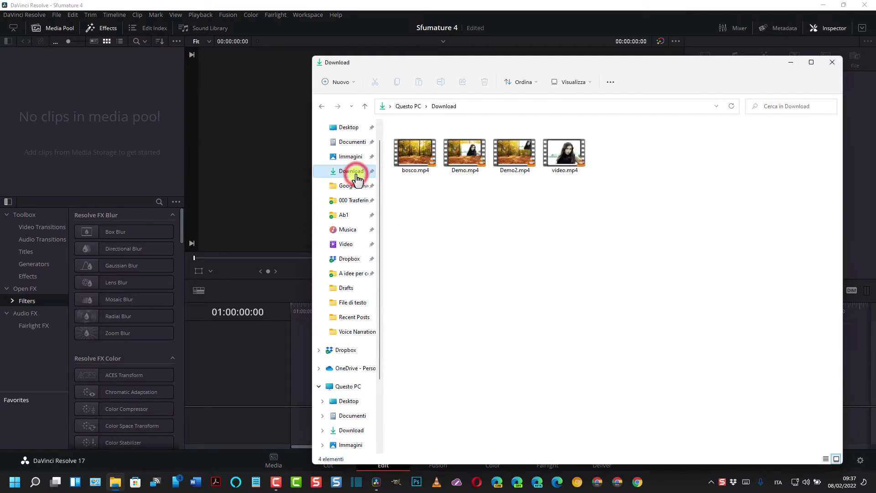
left_click(410, 164)
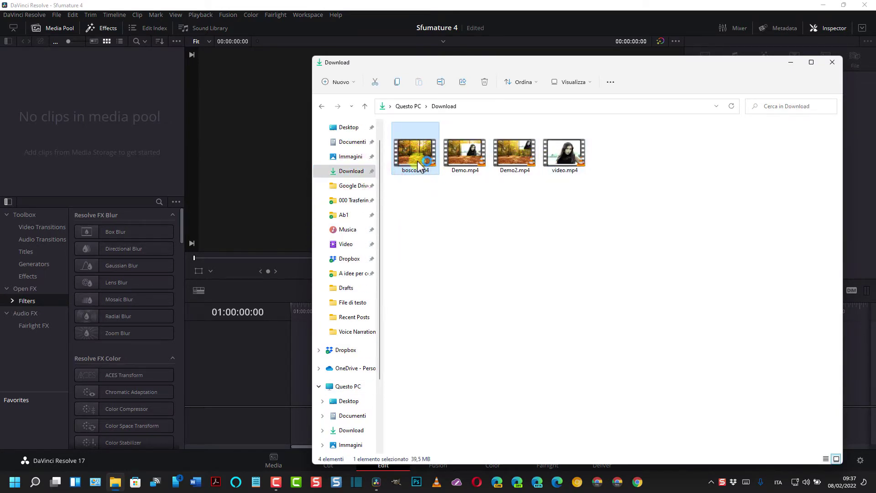
double_click(417, 158)
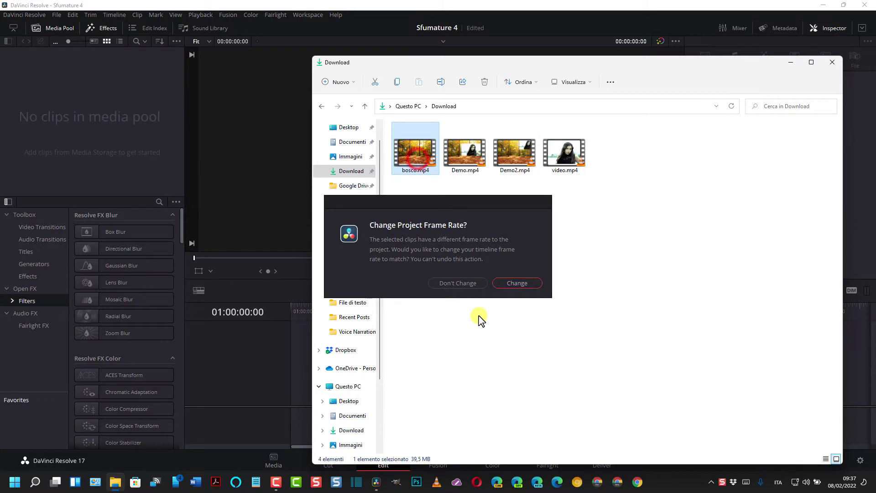
left_click(518, 283)
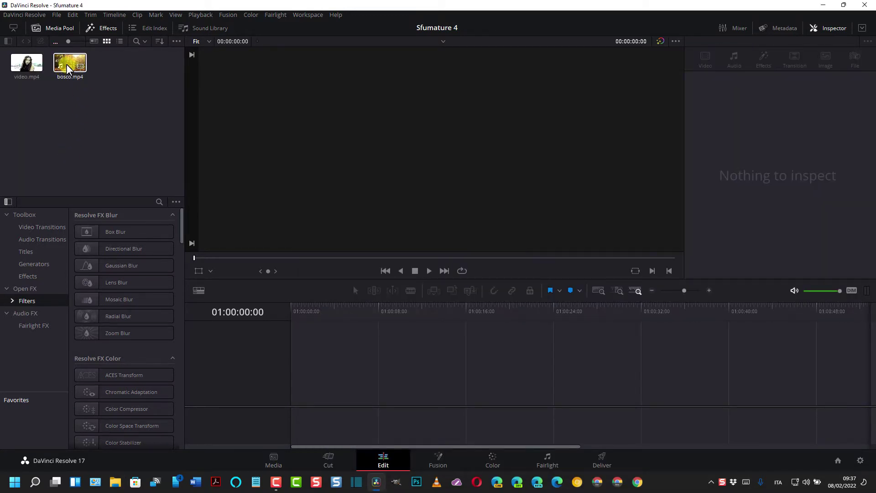
- Stack video.mp4 above bosco.mp4 on the timeline and trim the forest clip to match its length
left_click_drag(66, 64, 322, 387)
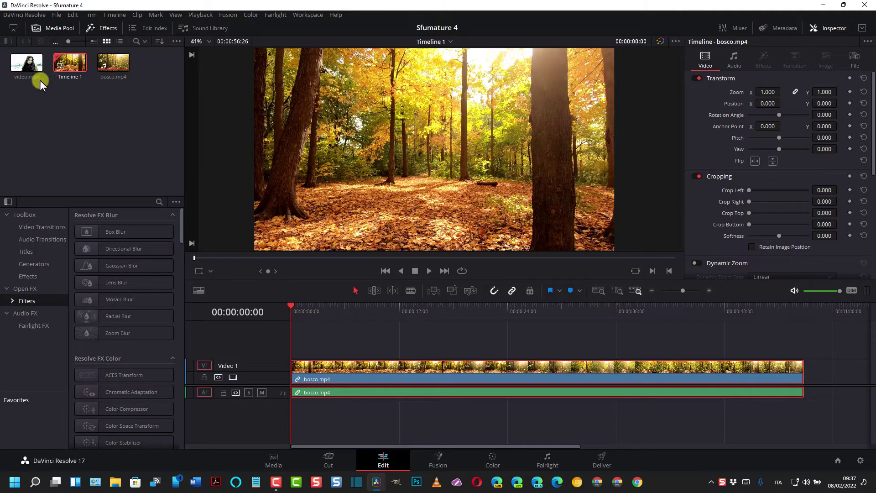
left_click_drag(22, 61, 311, 356)
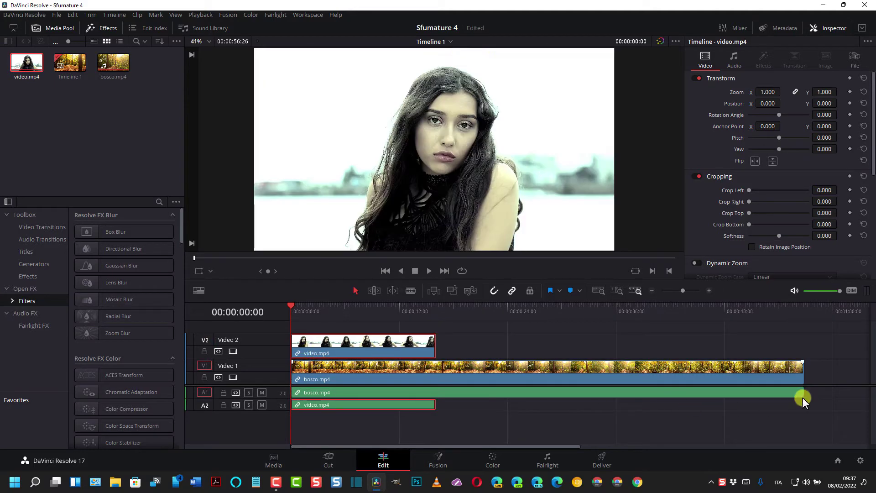
left_click_drag(803, 376, 436, 382)
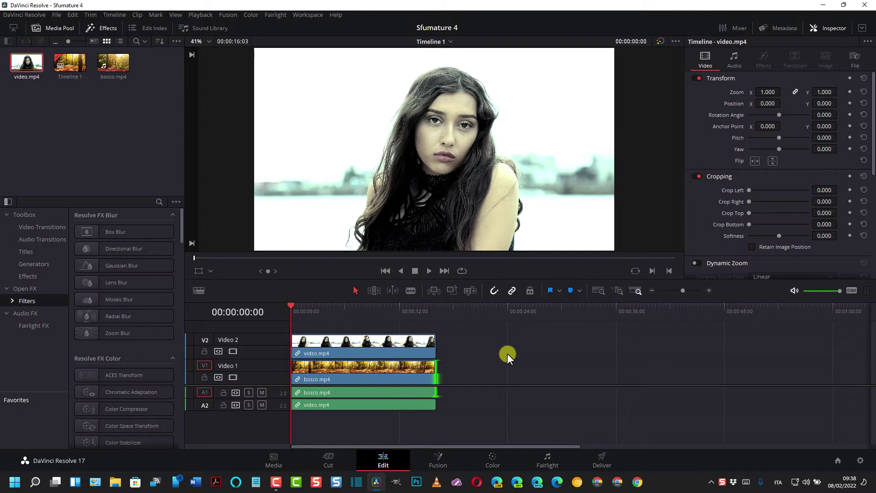
left_click(507, 353)
- Scale the woman clip to 0.390 at X -470, Y -218 in the lower left, and save
left_click(364, 347)
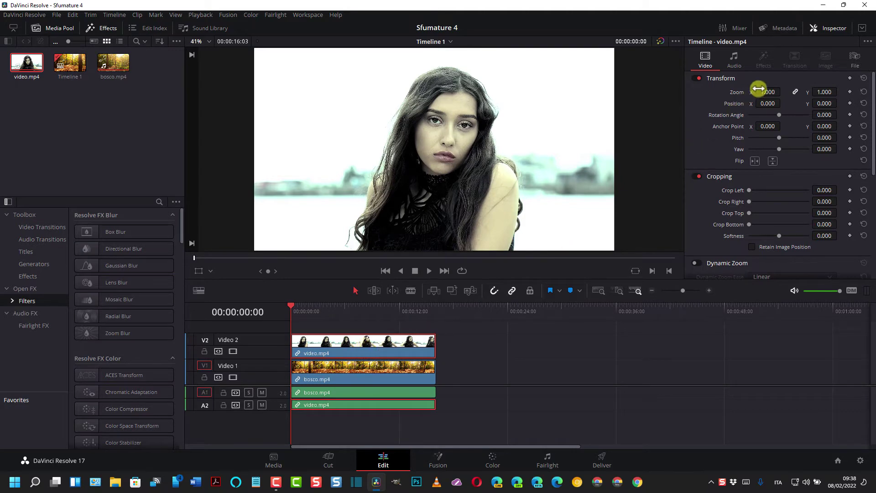
mouse_move(768, 91)
left_mouse_down()
mouse_move(744, 98)
mouse_move(763, 95)
left_mouse_up()
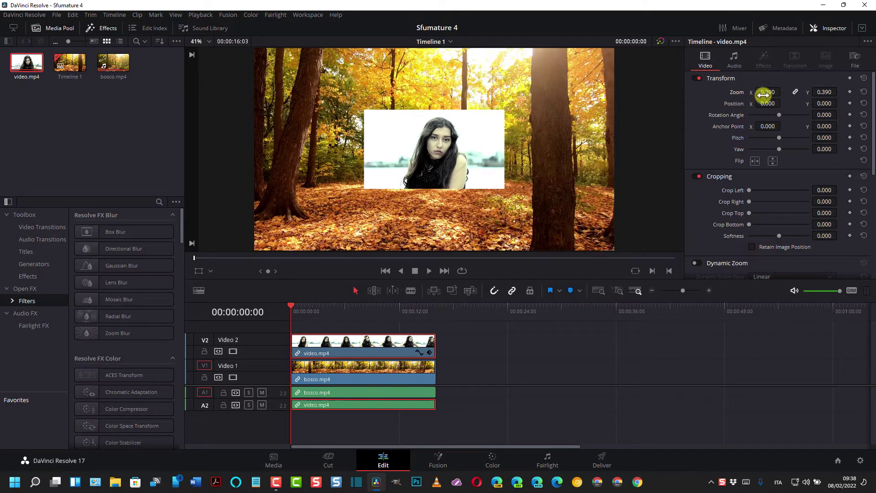
key("ctrl+s")
left_click_drag(765, 103, 553, 131)
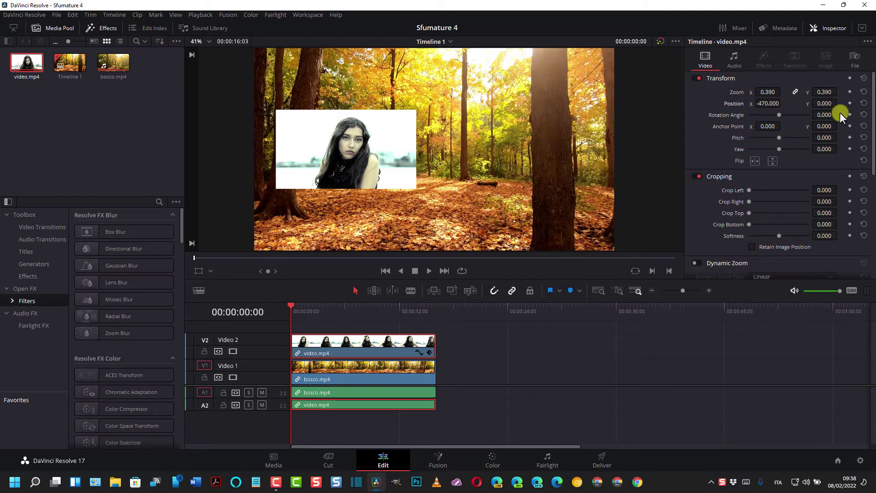
left_click_drag(833, 104, 726, 110)
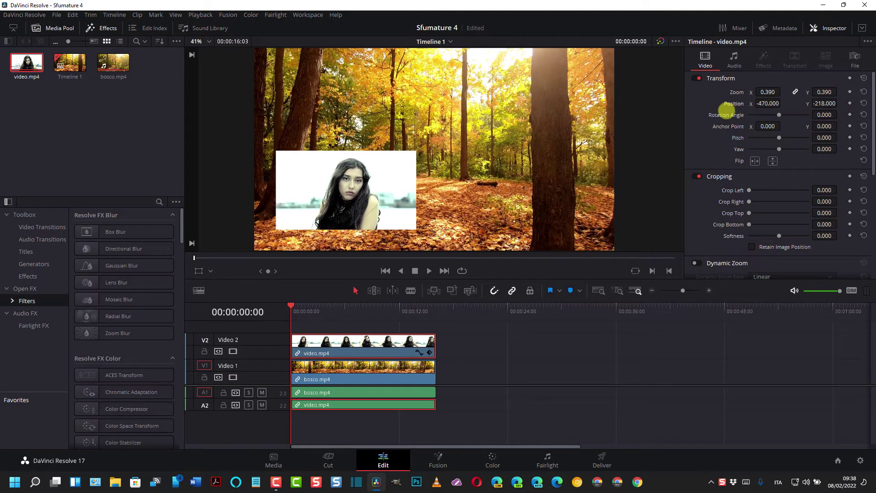
left_click(494, 459)
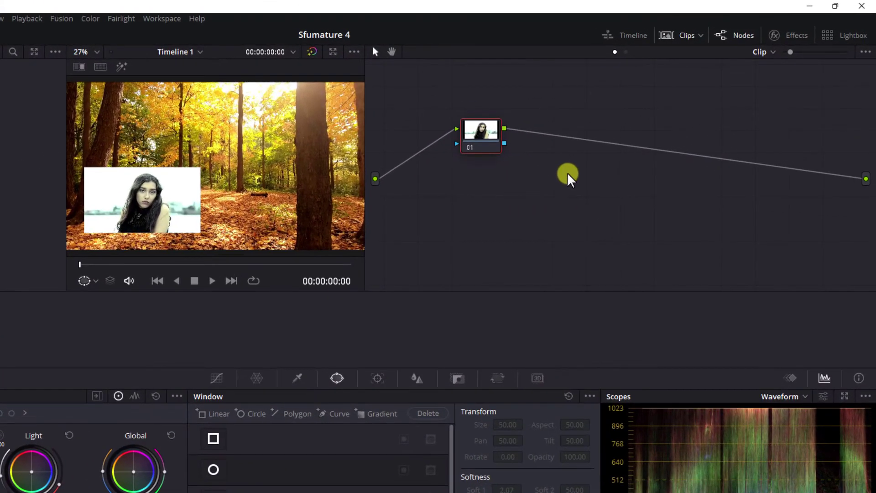
- Add an alpha output to the node graph and move node 01 higher
right_click(563, 169)
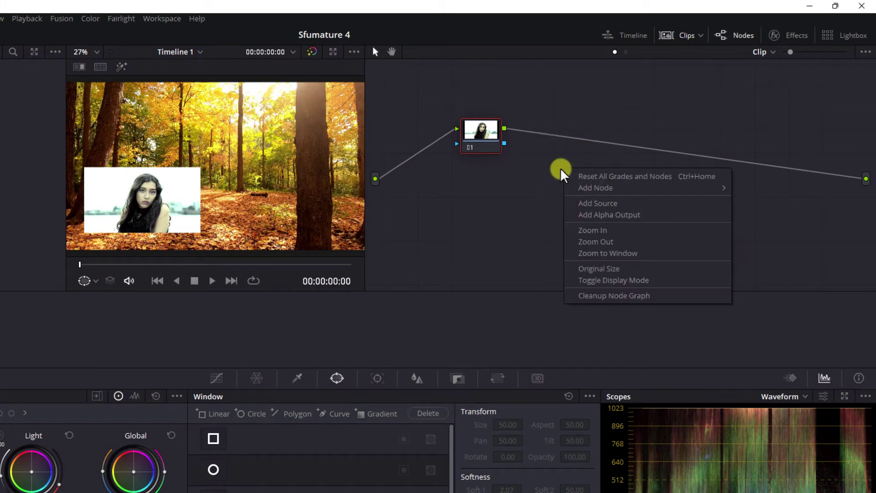
left_click(601, 217)
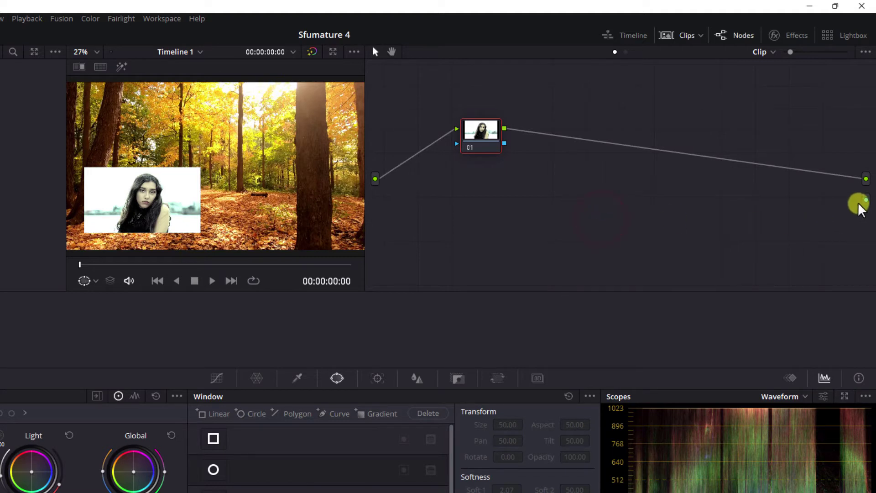
left_click_drag(479, 130, 479, 91)
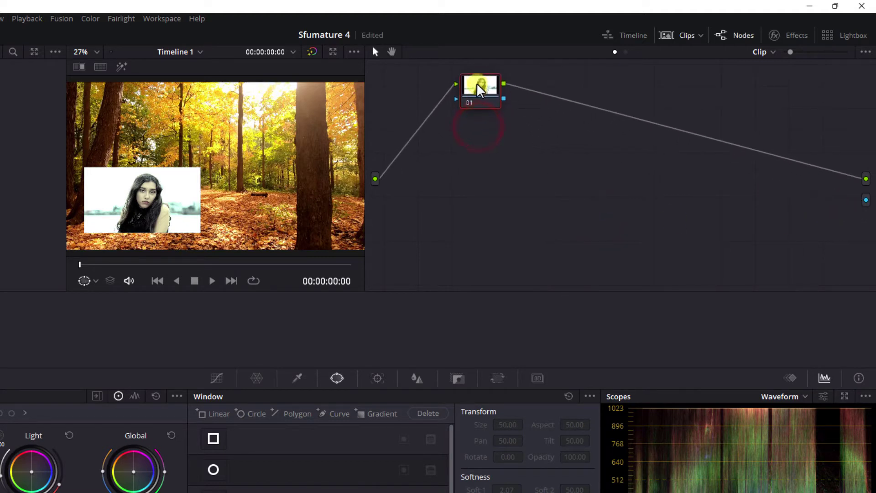
- Add three parallel nodes, 02, 03 and 04, from node 01
right_click(479, 91)
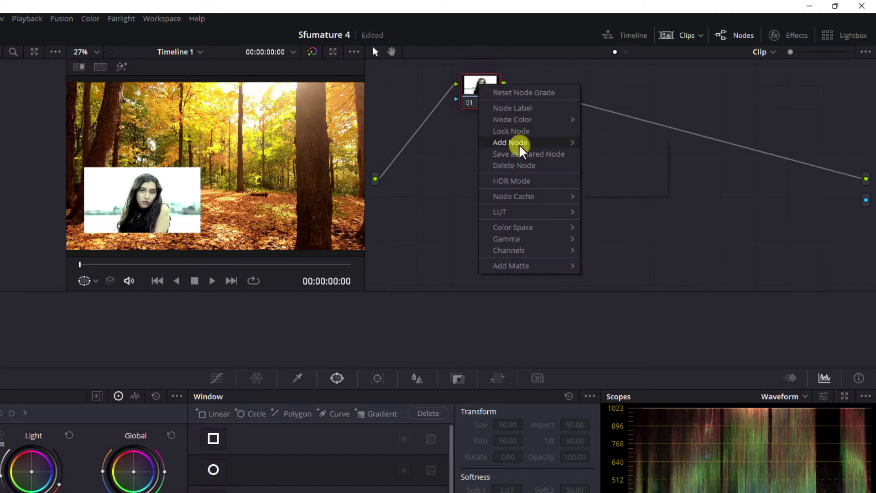
mouse_move(525, 148)
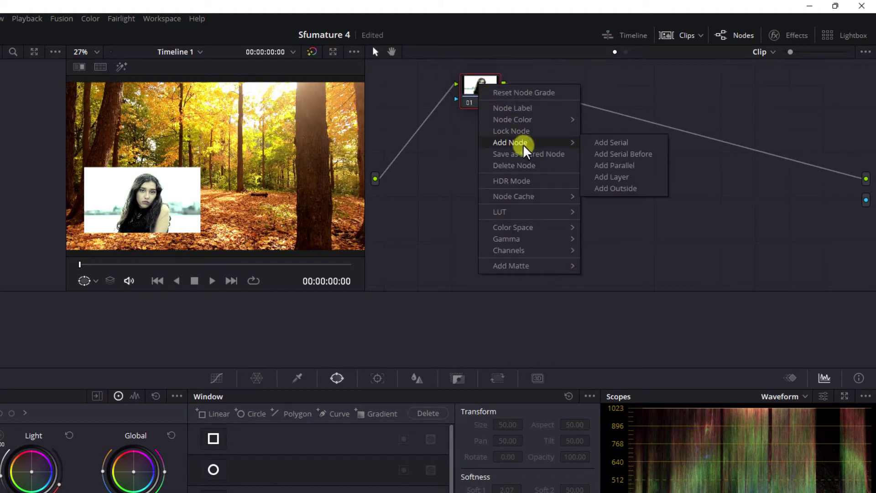
left_click(611, 166)
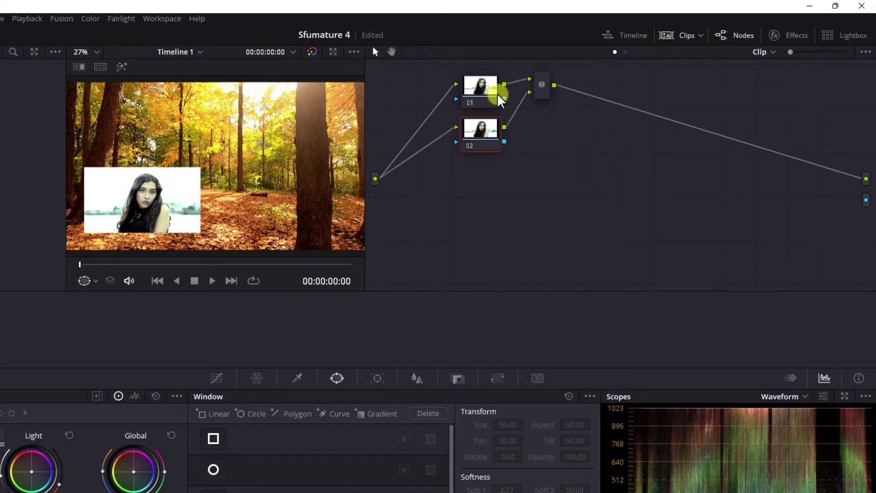
right_click(477, 88)
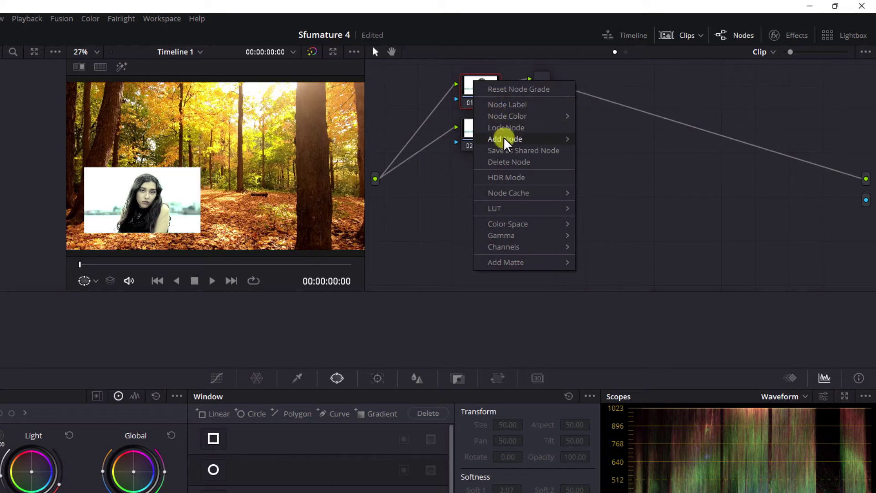
mouse_move(505, 143)
left_click(610, 165)
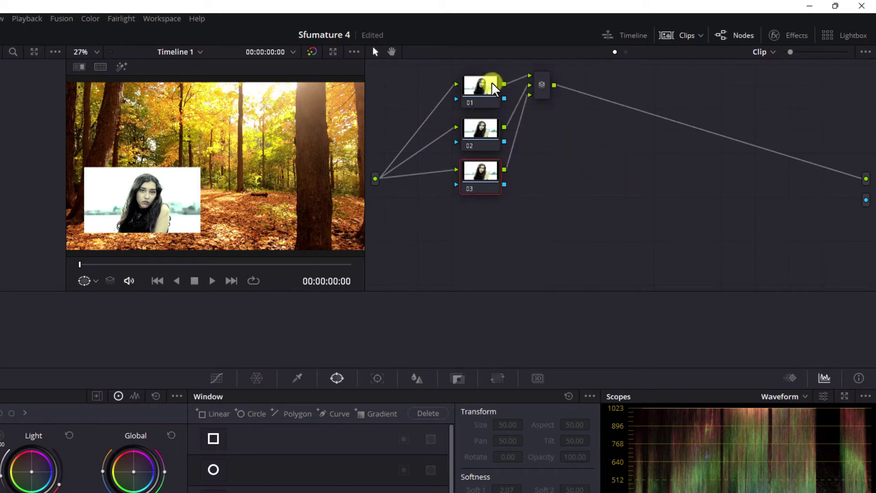
right_click(480, 89)
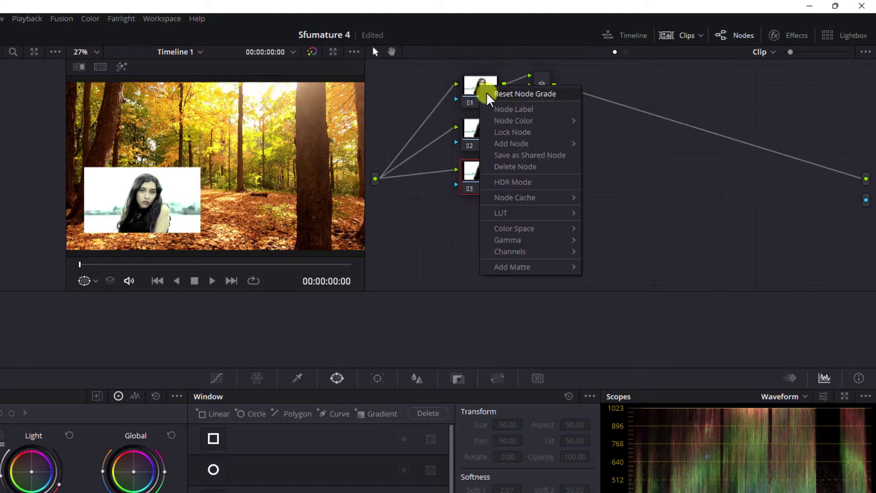
mouse_move(524, 143)
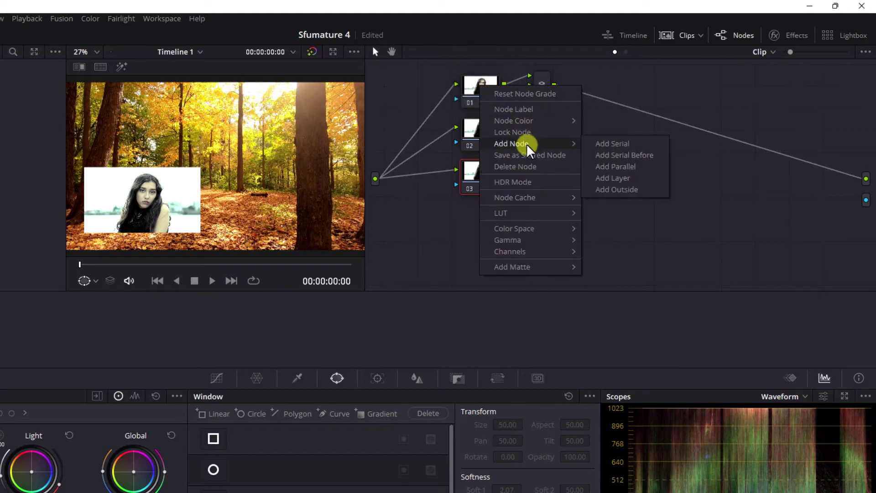
left_click(624, 166)
- Spread nodes 02–04 apart and connect node 04's key to the alpha output
left_click_drag(480, 219, 704, 251)
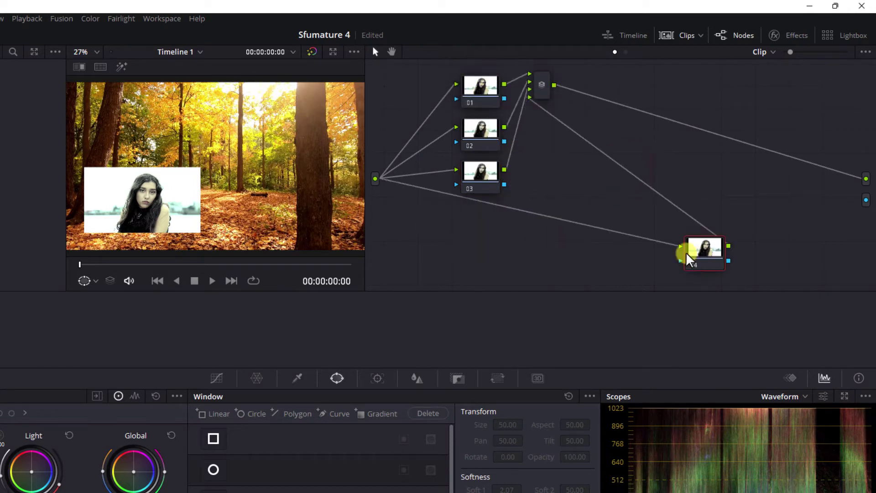
left_click_drag(486, 187, 612, 201)
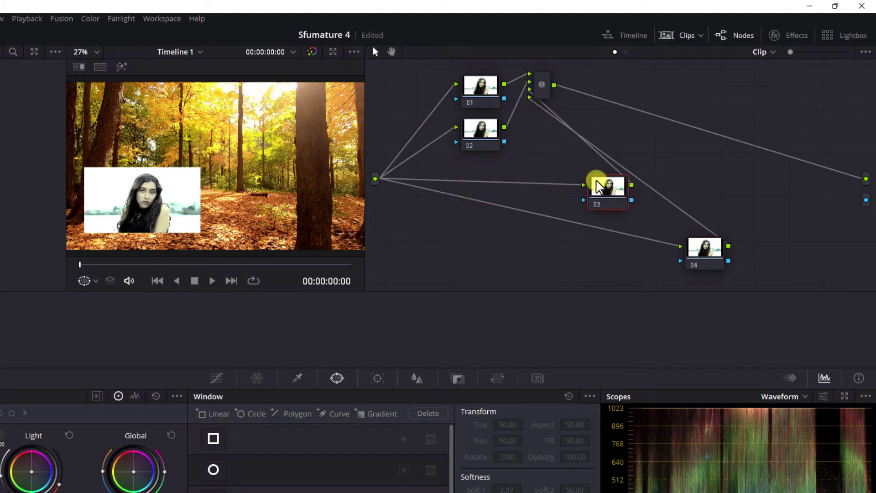
left_click_drag(484, 133, 560, 147)
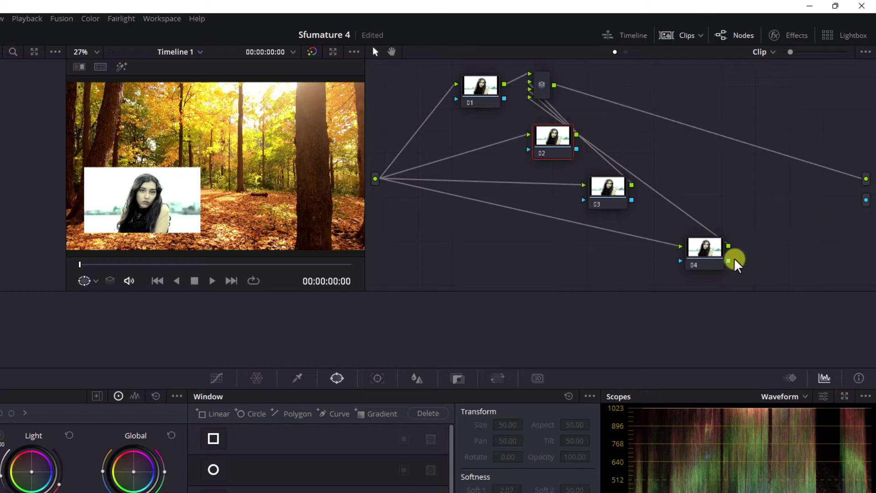
left_click_drag(728, 260, 865, 200)
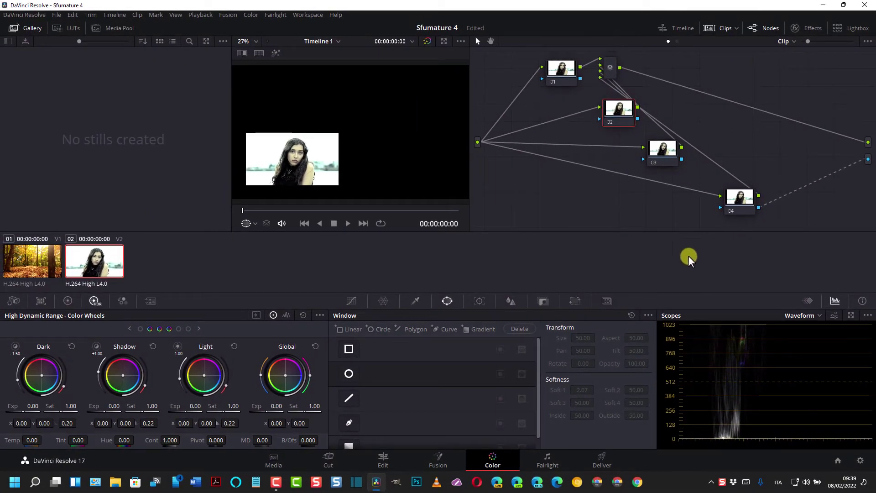
left_click(747, 208)
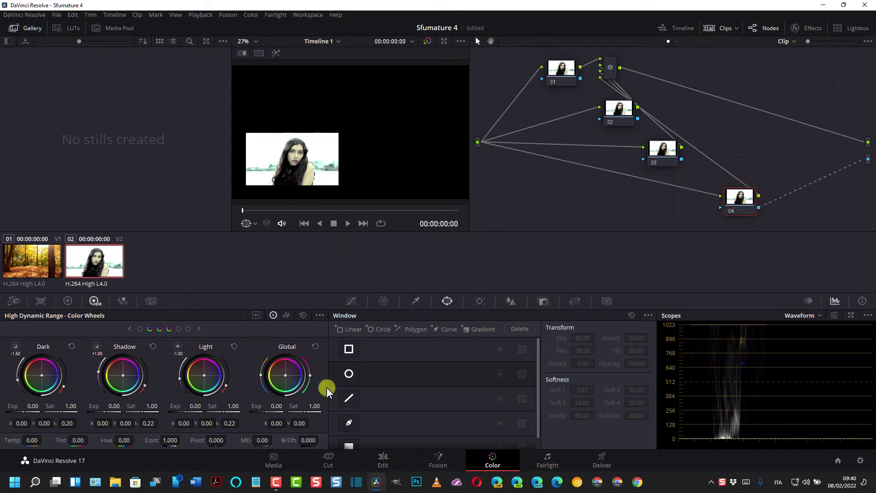
scroll(403, 397, "down", 1)
- Give node 04 a gradient lowered to reveal the bottom forest, and link node 03's key into node 04
left_click(348, 435)
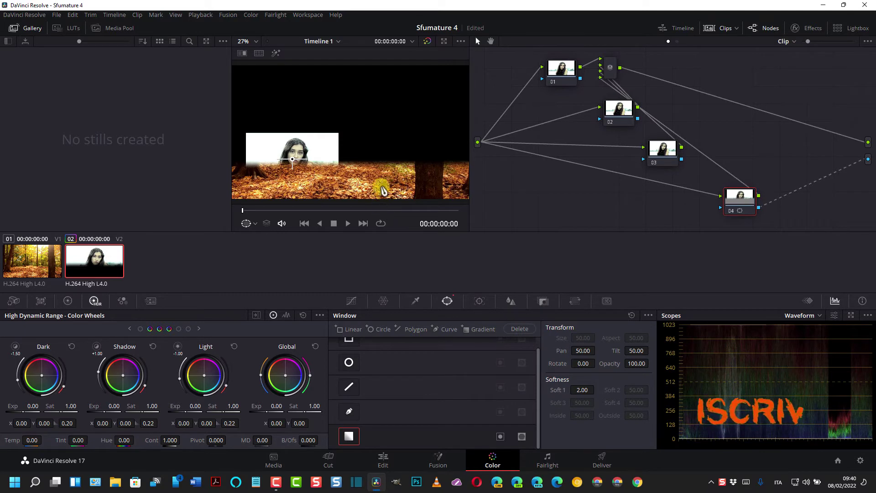
left_click_drag(310, 169, 296, 182)
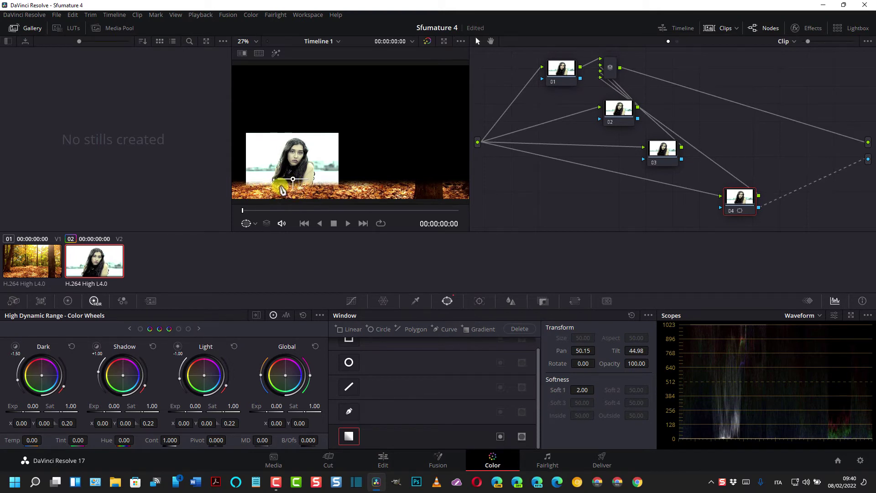
left_click(662, 151)
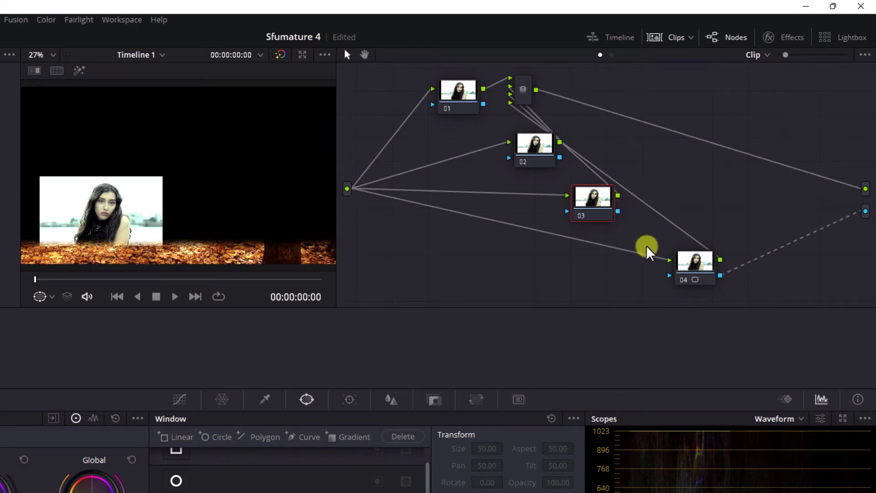
left_click_drag(617, 210, 638, 245)
- Give node 03 a gradient window rotated 90° and placed on the inset's left edge
left_click(664, 154)
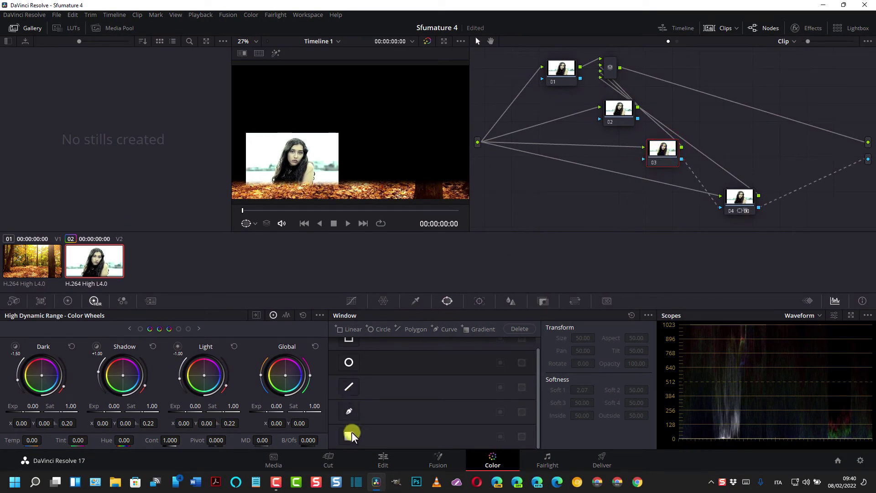
left_click(347, 434)
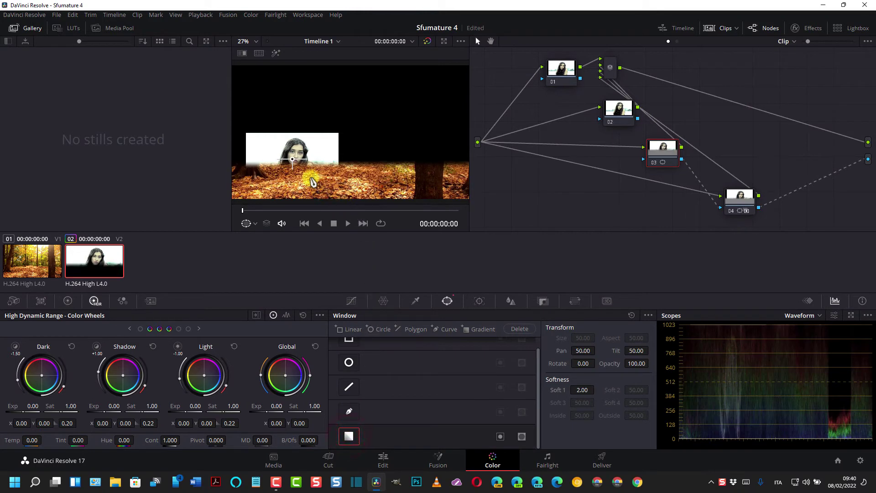
left_click_drag(302, 165, 267, 161)
left_click(297, 165)
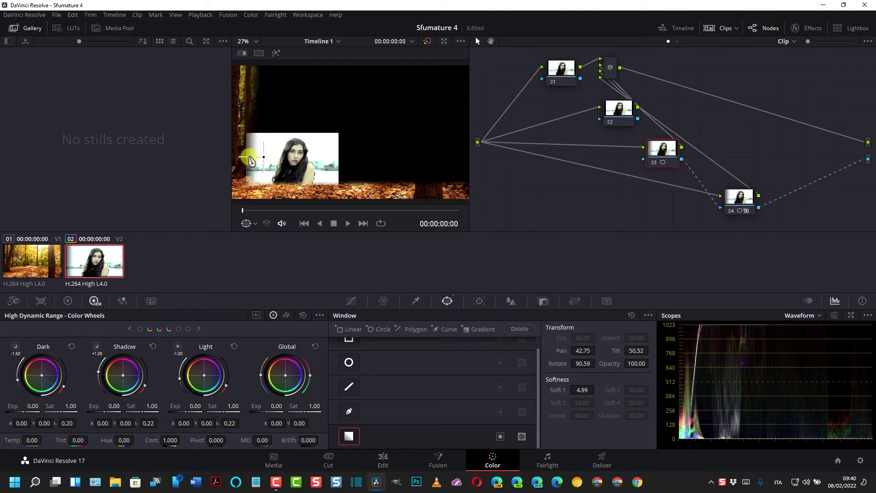
left_click_drag(240, 157, 252, 156)
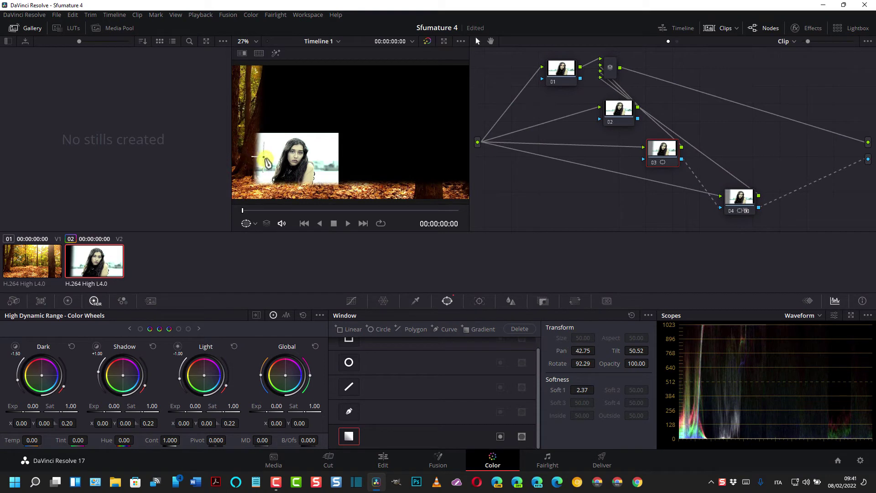
left_click_drag(266, 160, 253, 160)
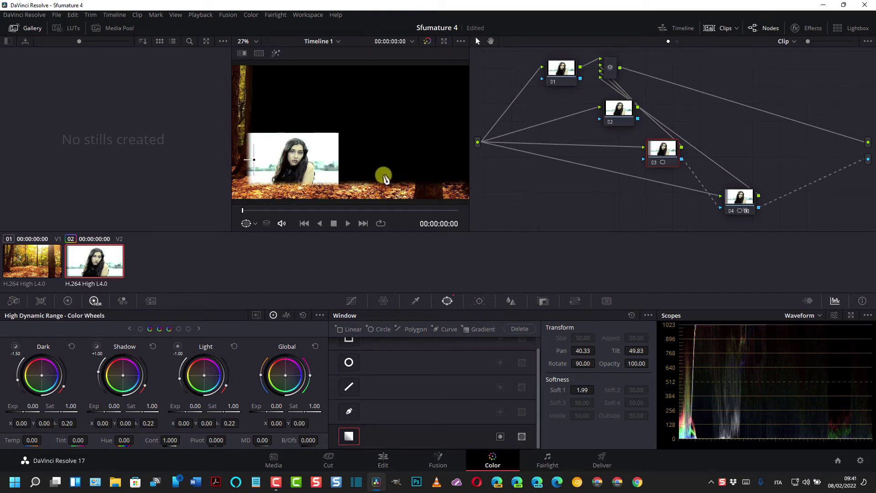
left_click(619, 112)
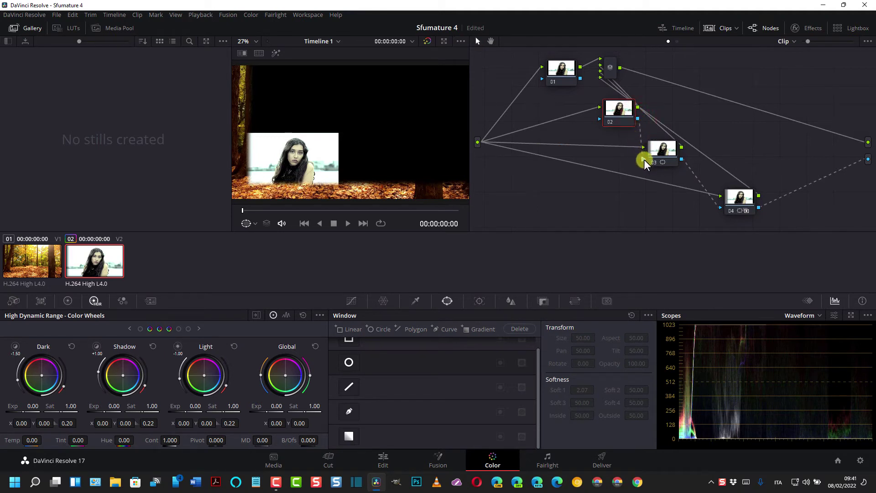
- Give node 02 a gradient window rotated to -90° on the inset's right edge
left_click(613, 105)
left_click(624, 116)
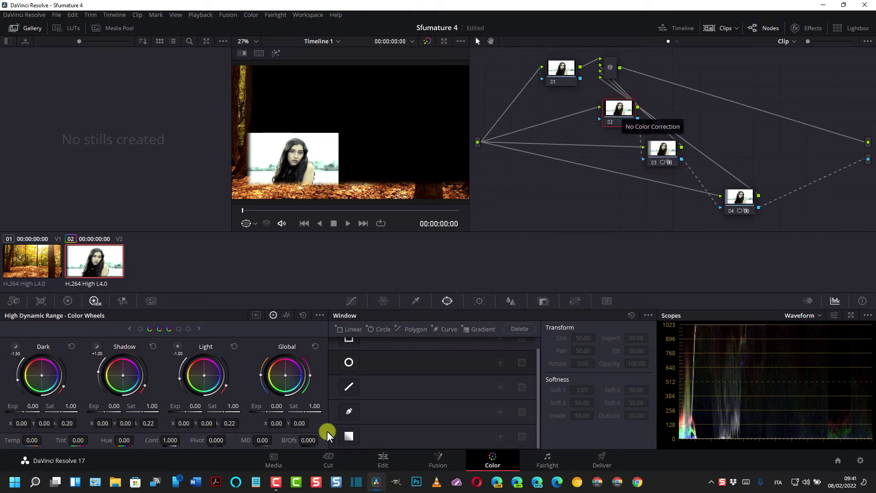
left_click(349, 436)
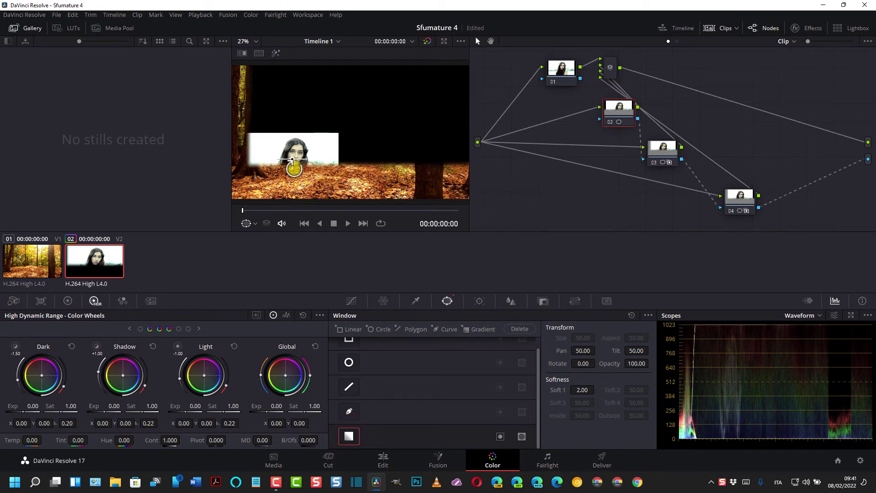
left_click_drag(296, 171, 307, 161)
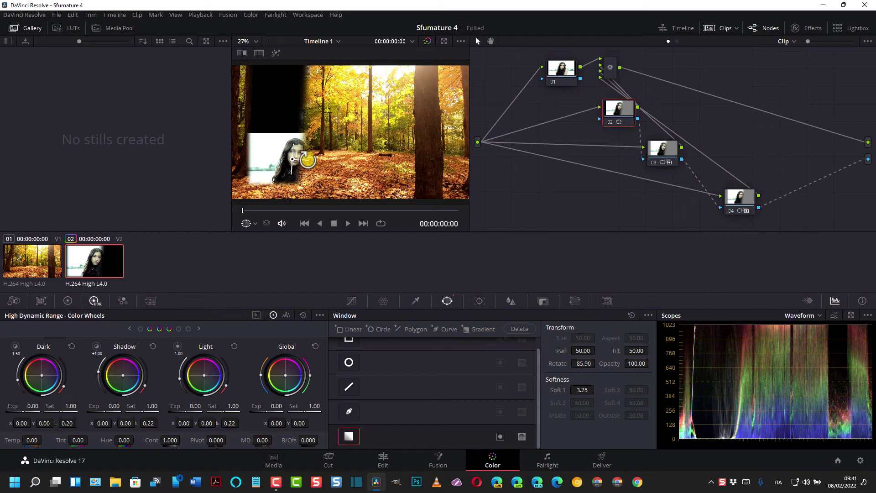
mouse_move(303, 157)
left_mouse_down()
mouse_move(296, 163)
mouse_move(337, 161)
left_mouse_up()
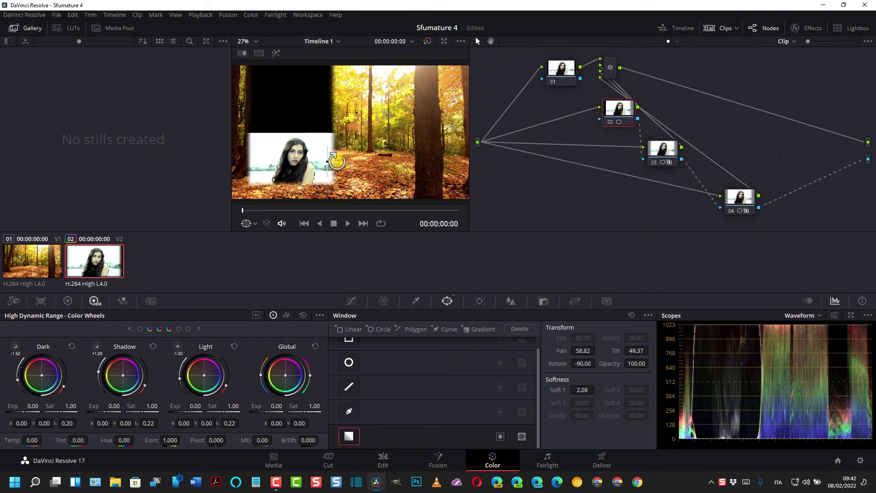
left_click_drag(337, 161, 340, 164)
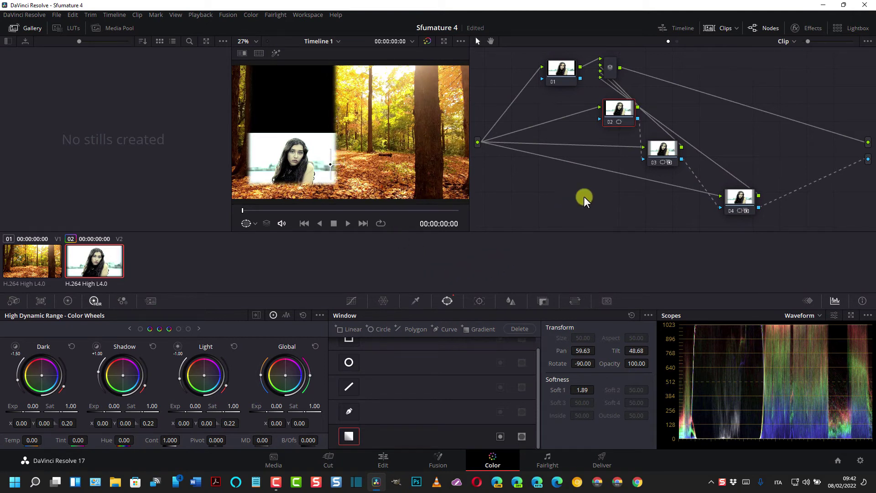
left_click(560, 74)
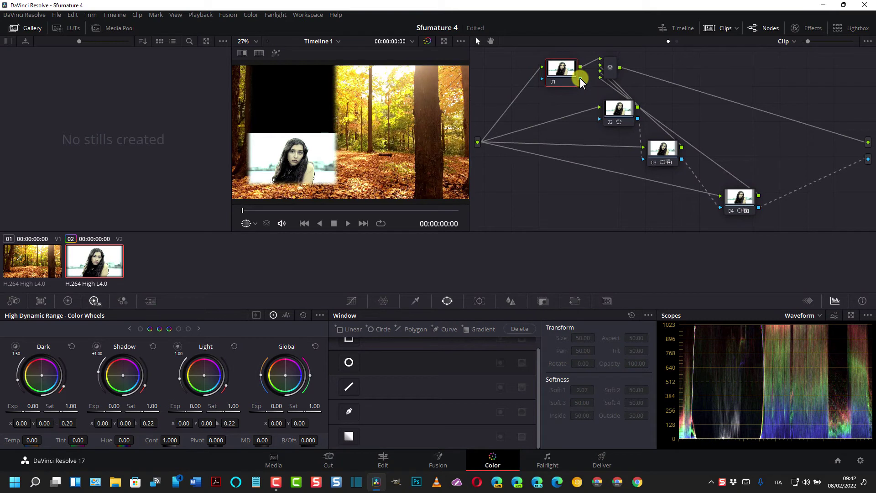
- Link node 01's key into node 02 and give node 01 a 180° gradient on the top edge
left_click_drag(579, 77, 595, 110)
left_click_drag(598, 119, 600, 118)
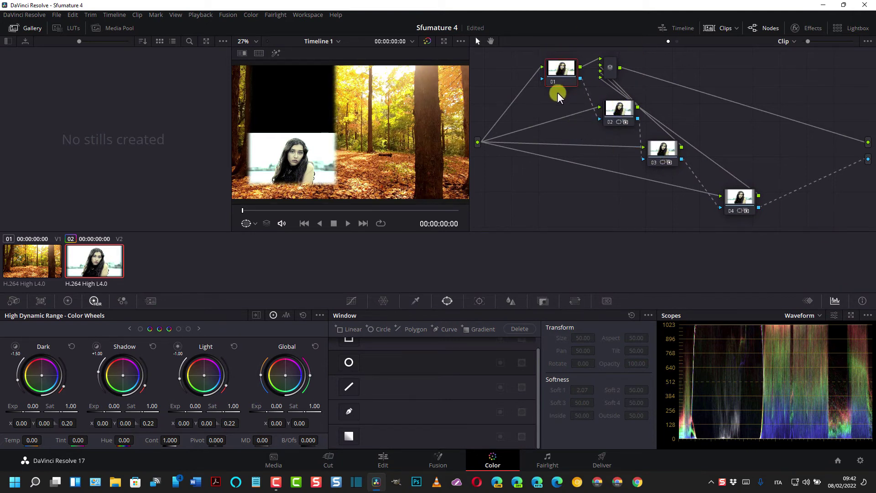
left_click(562, 72)
left_click(348, 436)
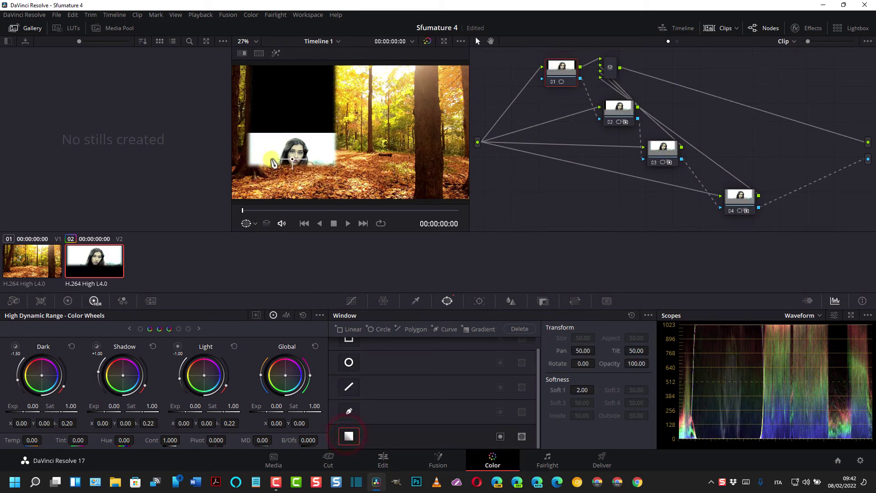
mouse_move(291, 167)
left_mouse_down()
mouse_move(294, 147)
mouse_move(291, 163)
left_mouse_up()
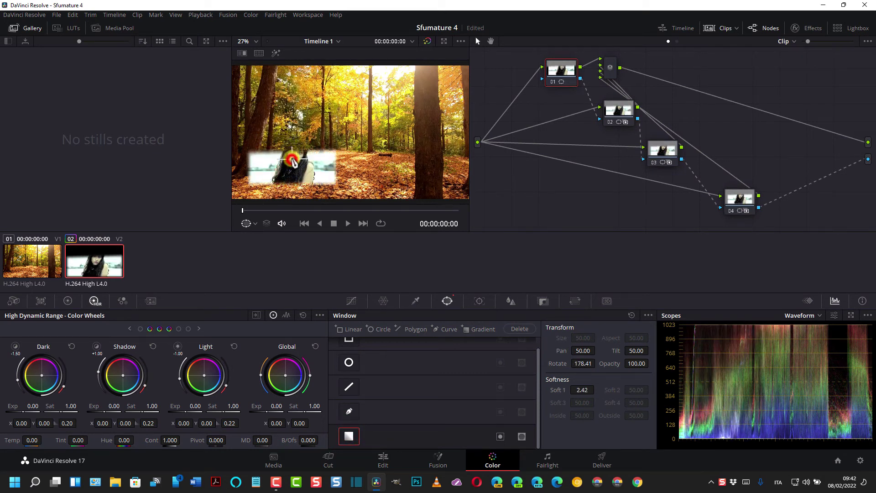
mouse_move(291, 163)
left_mouse_down()
mouse_move(290, 128)
mouse_move(295, 145)
left_mouse_up()
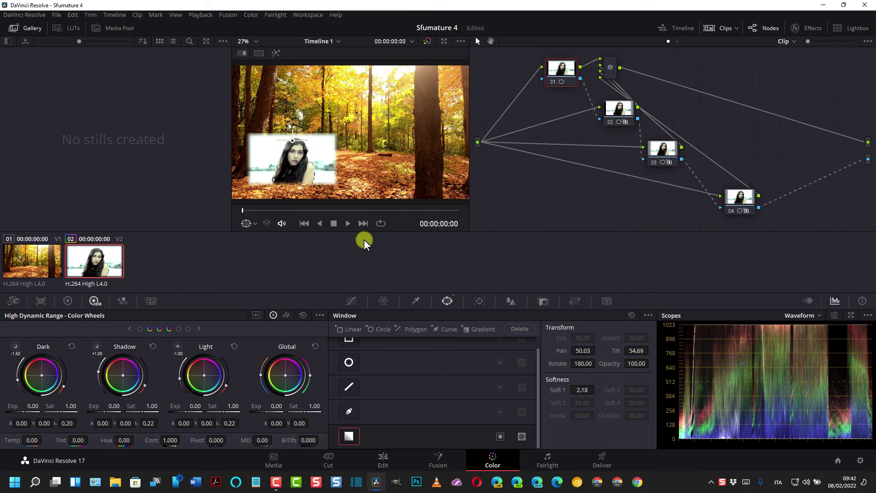
- Play and pause the composite in the viewer, then preview it full screen
left_click(346, 223)
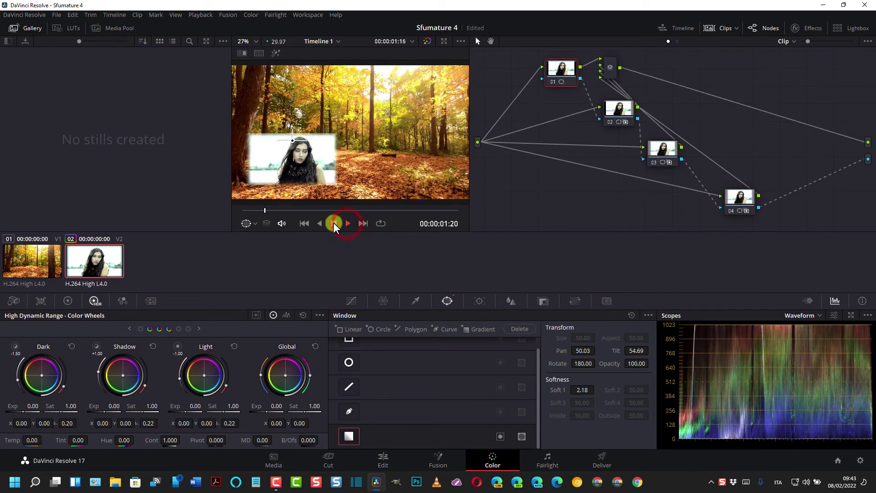
left_click(333, 223)
key("ctrl+f")
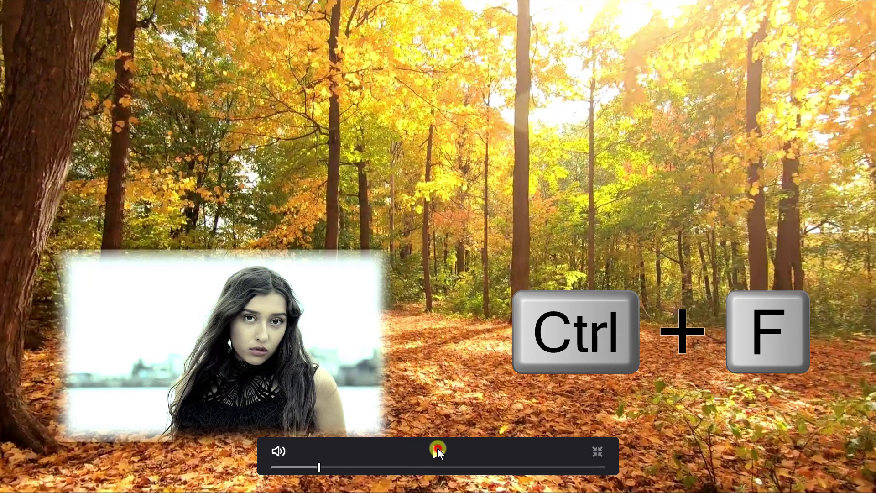
left_click(437, 449)
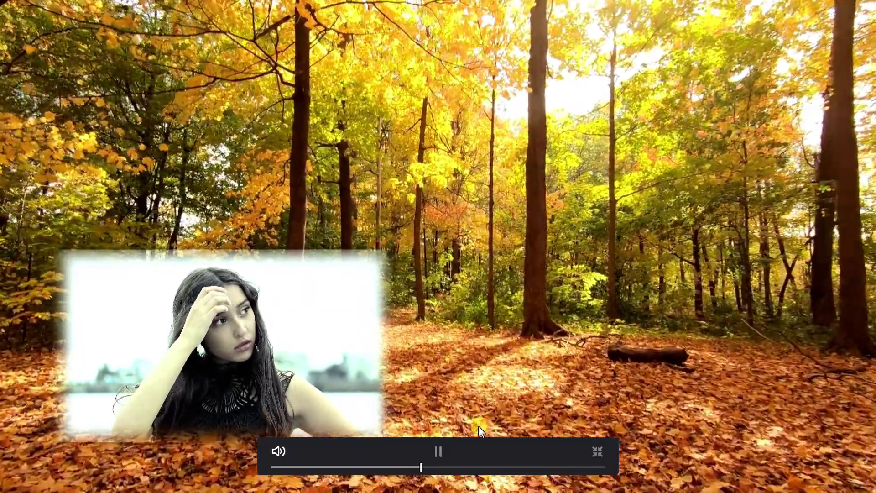
left_click(438, 450)
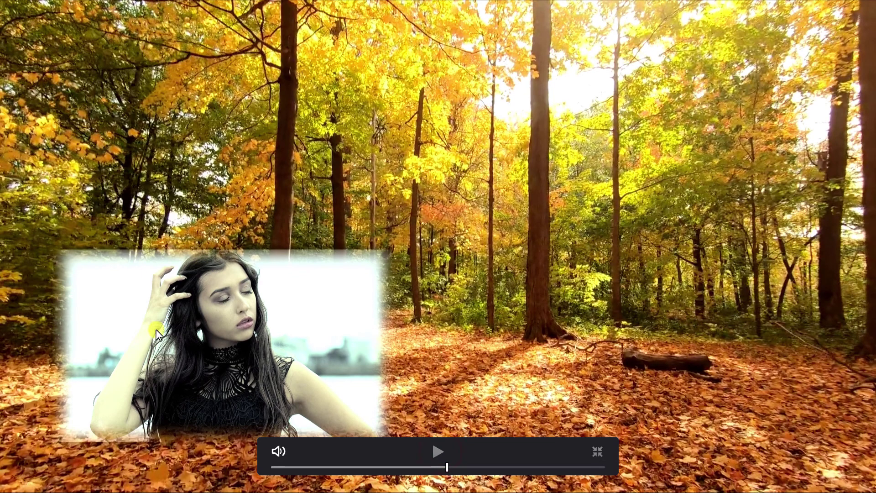
- Slightly nudge the gradient windows on nodes 04, 03, 02 and 01 in the viewer
left_click(600, 453)
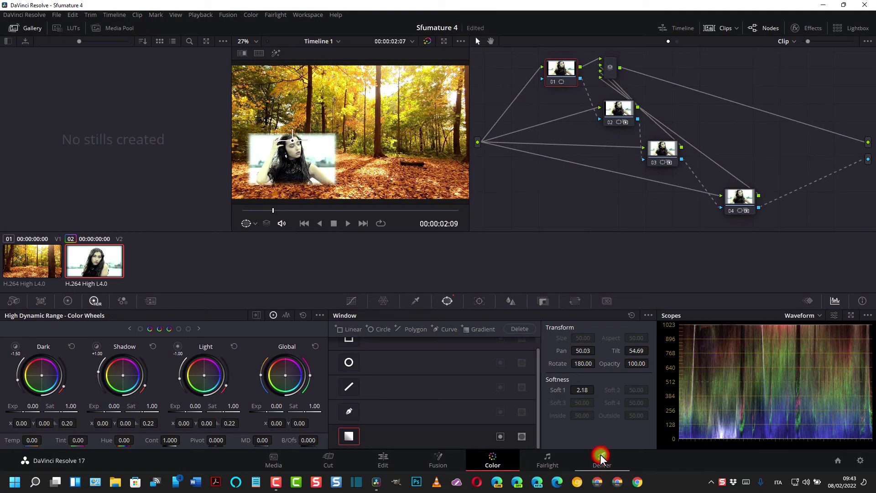
left_click(740, 201)
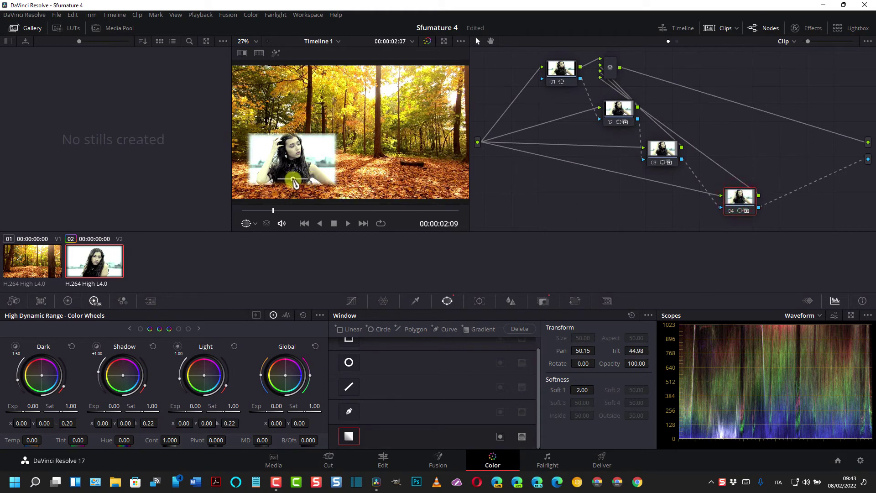
left_click_drag(295, 183, 295, 181)
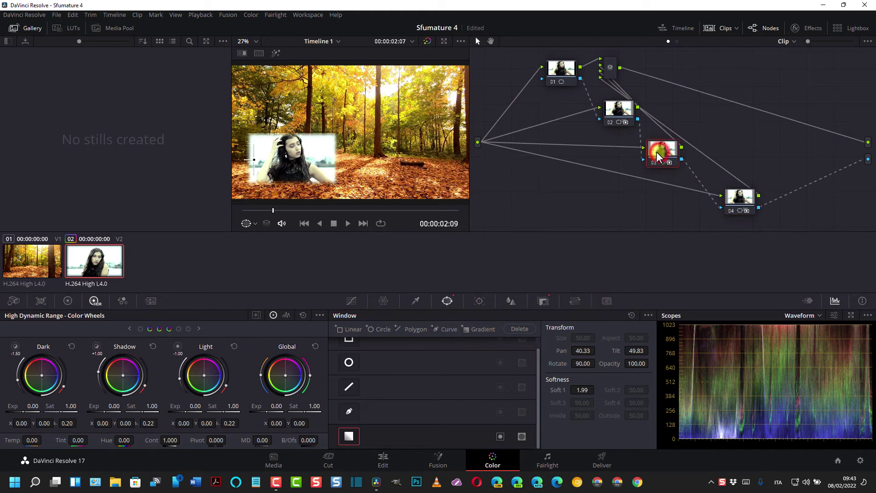
left_click(660, 155)
left_click_drag(255, 163, 258, 164)
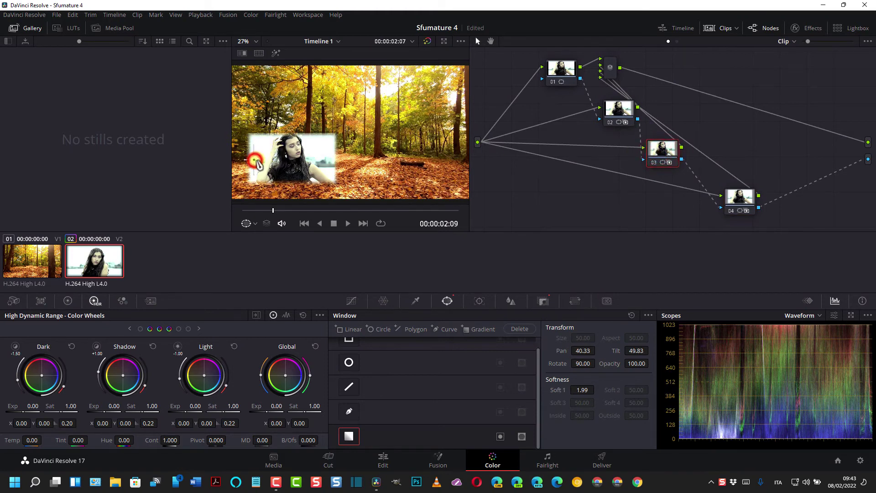
left_click(617, 115)
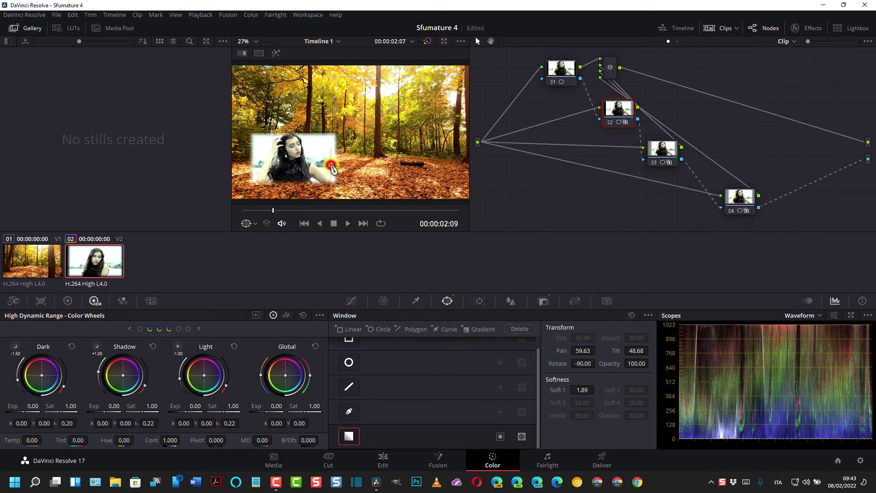
left_click_drag(332, 168, 332, 169)
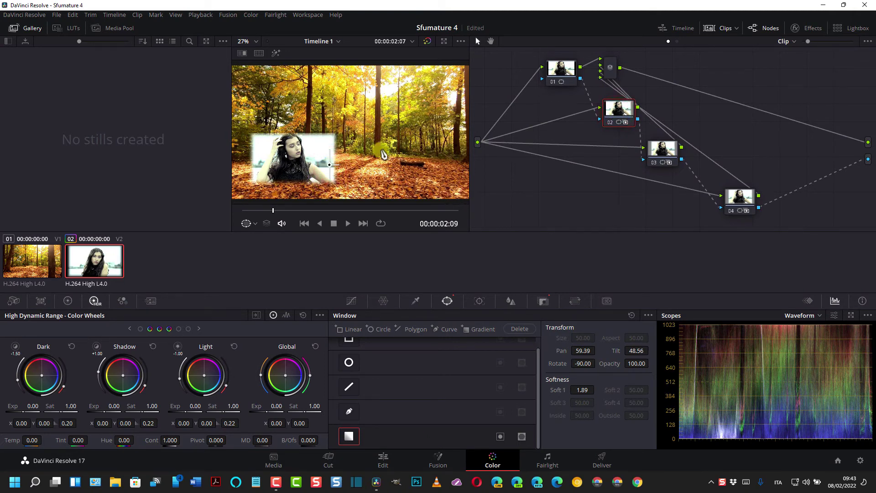
left_click(563, 75)
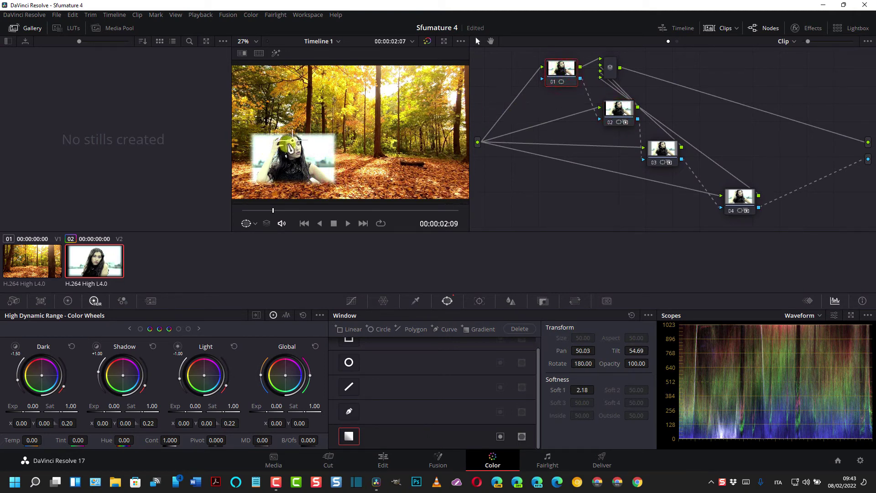
left_click_drag(294, 142, 295, 146)
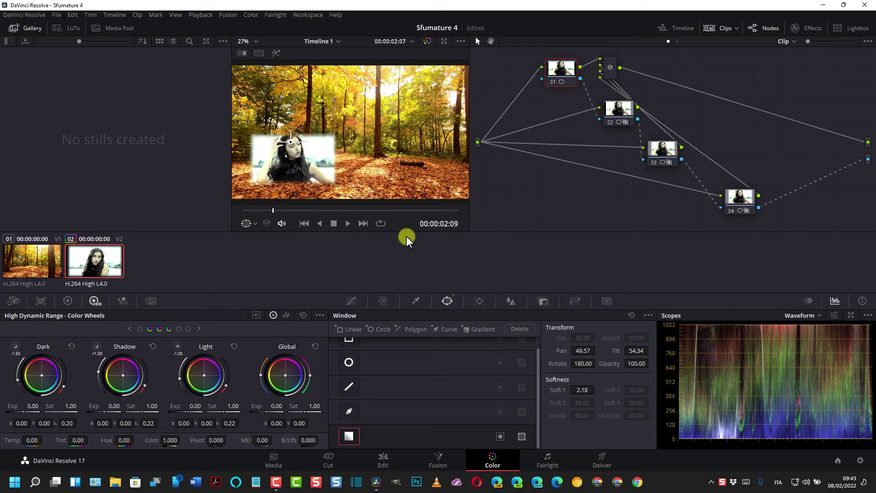
key("ctrl+f")
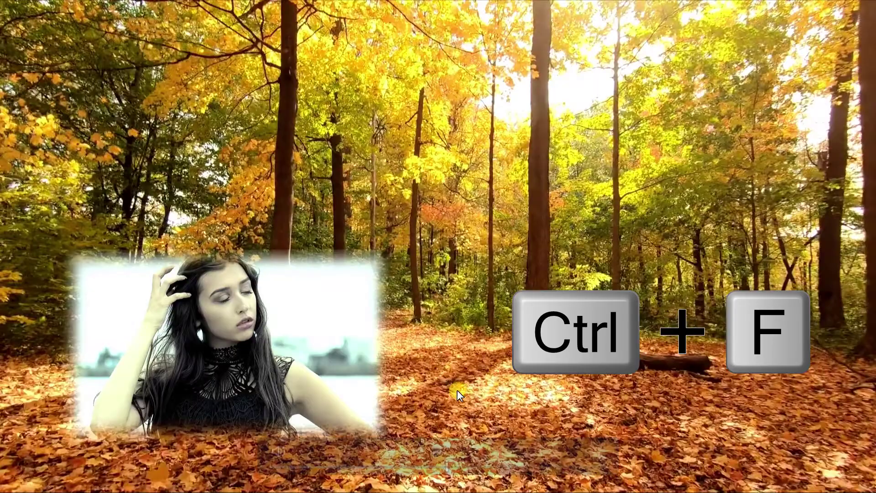
mouse_move(444, 470)
left_click(435, 454)
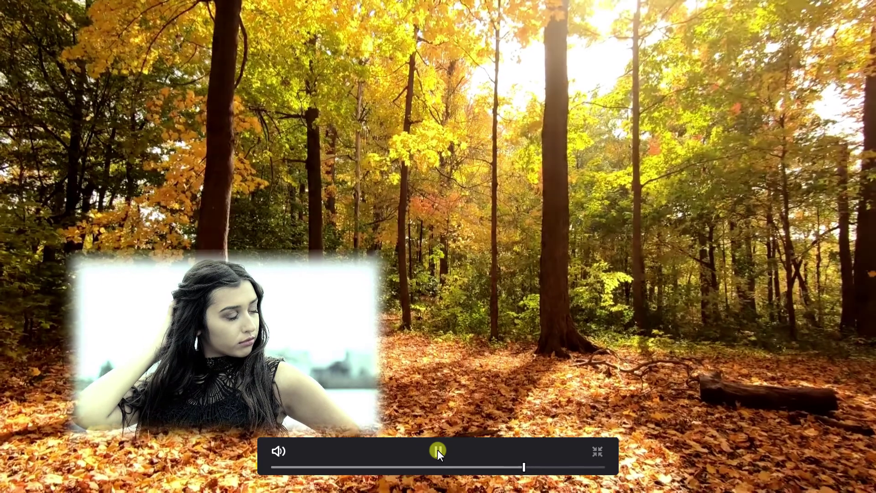
left_click(437, 450)
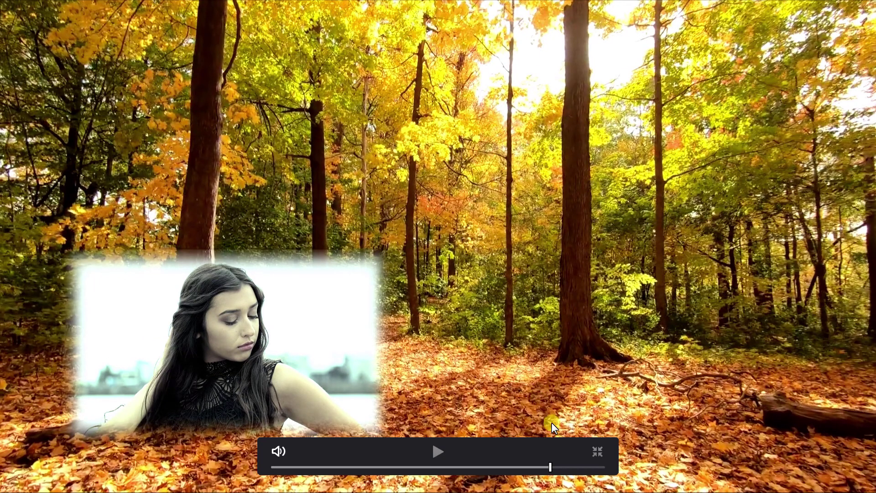
left_click(600, 452)
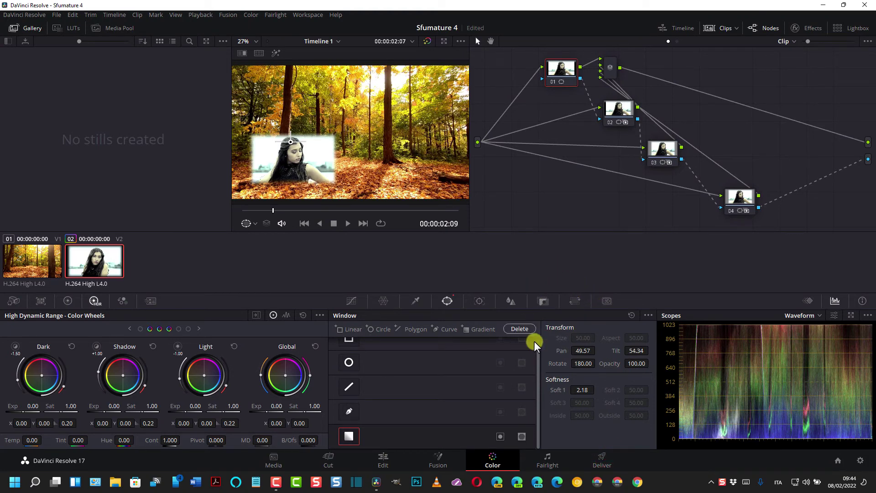
- On the Deliver page, name the output file 'Sfumature'
left_click(606, 462)
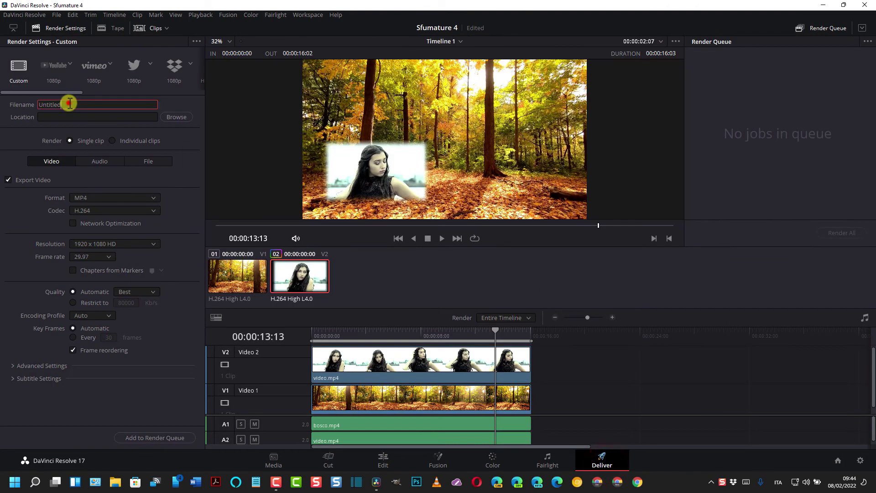
left_click(69, 104)
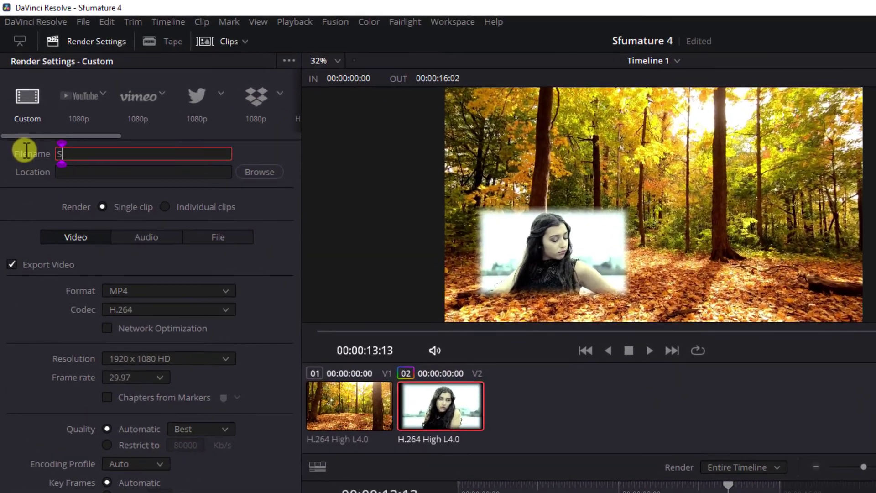
type("Sfumature")
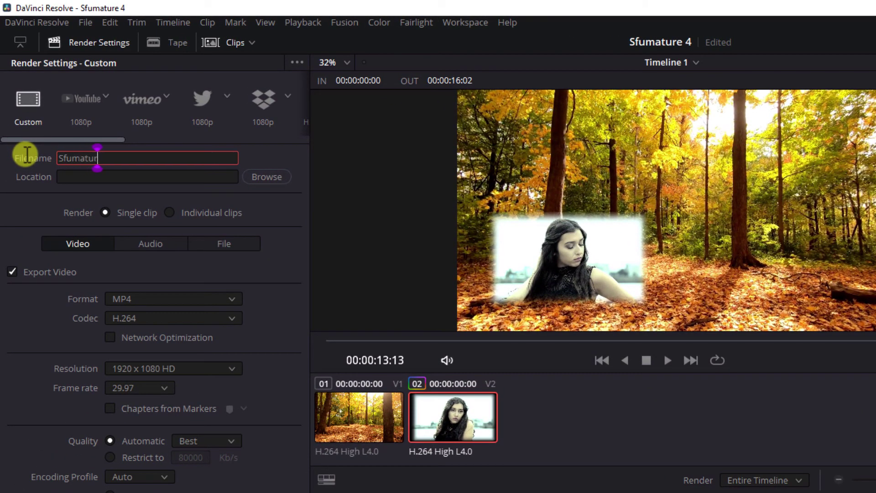
- Set the render destination to the Downloads folder and keep MP4 as the format
left_click(275, 176)
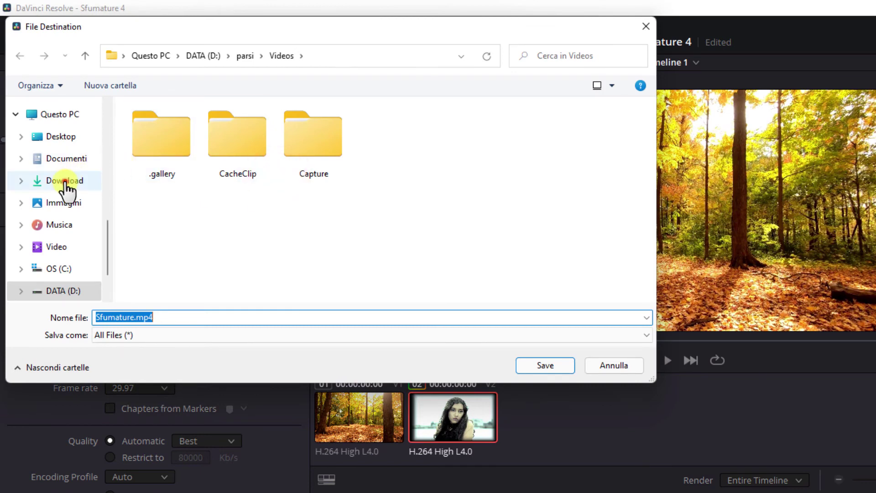
left_click(64, 182)
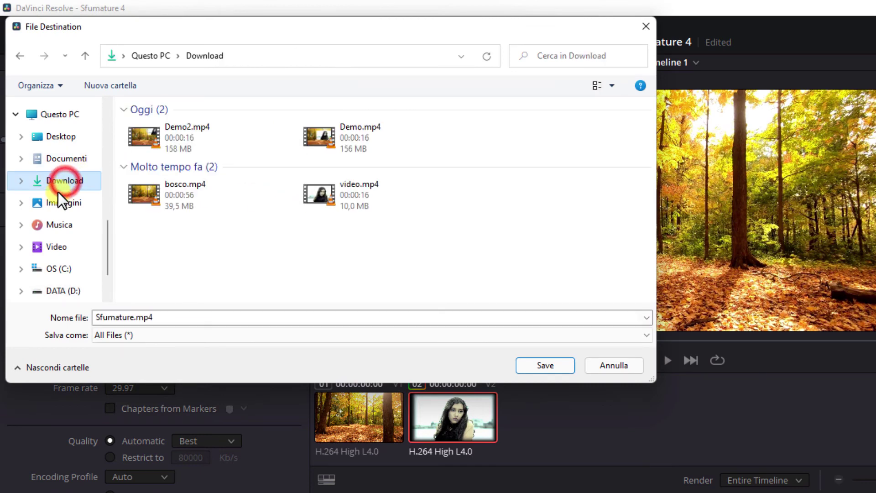
left_click(535, 364)
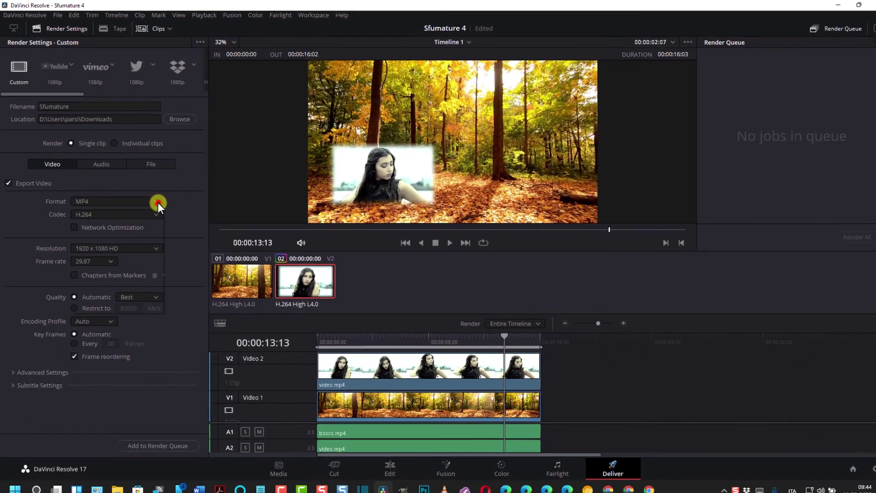
left_click(233, 299)
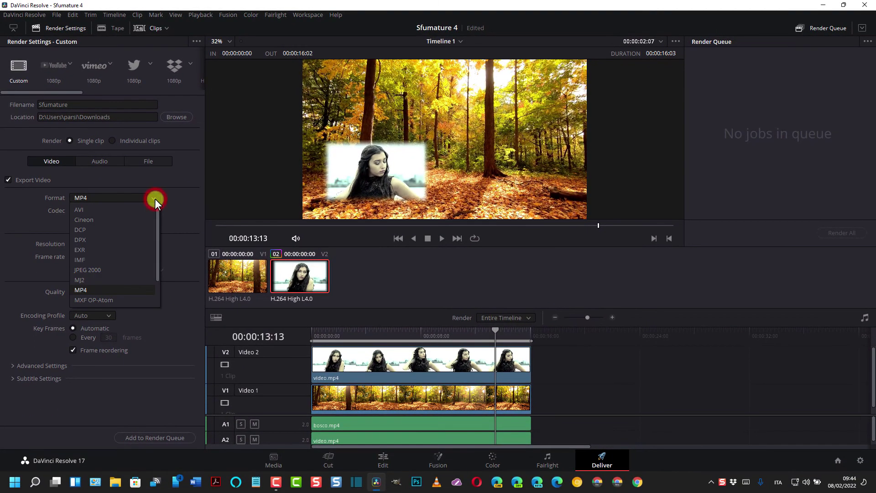
left_click(154, 199)
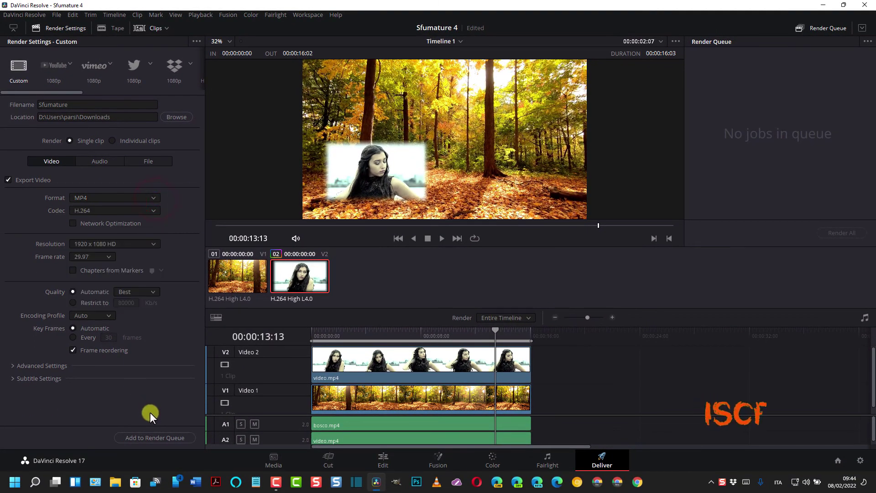
- Queue the Sfumature MP4 render job and start rendering it
left_click(156, 436)
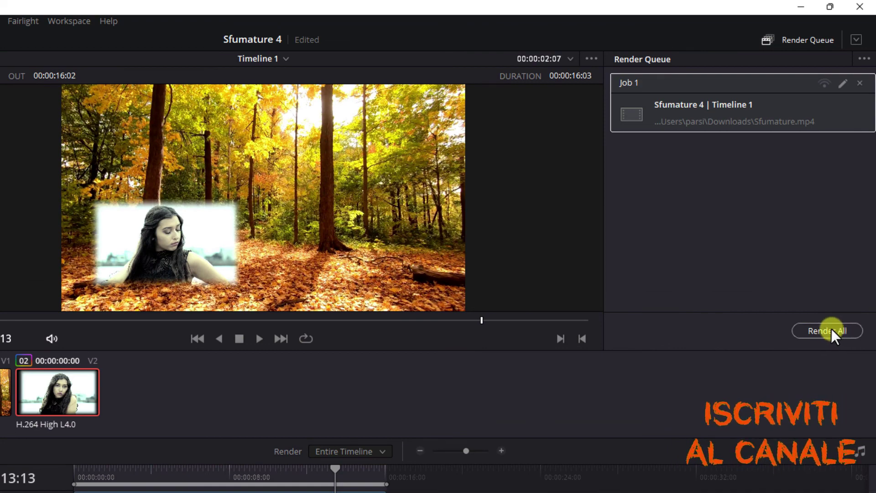
left_click(831, 329)
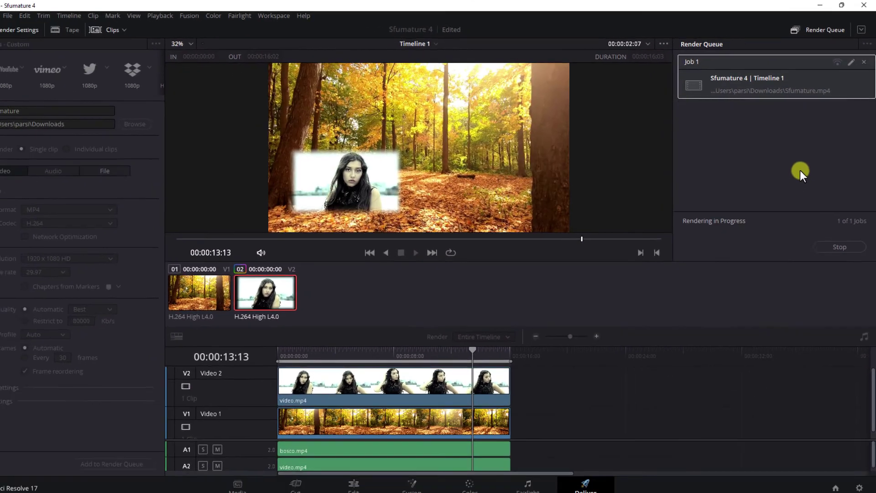